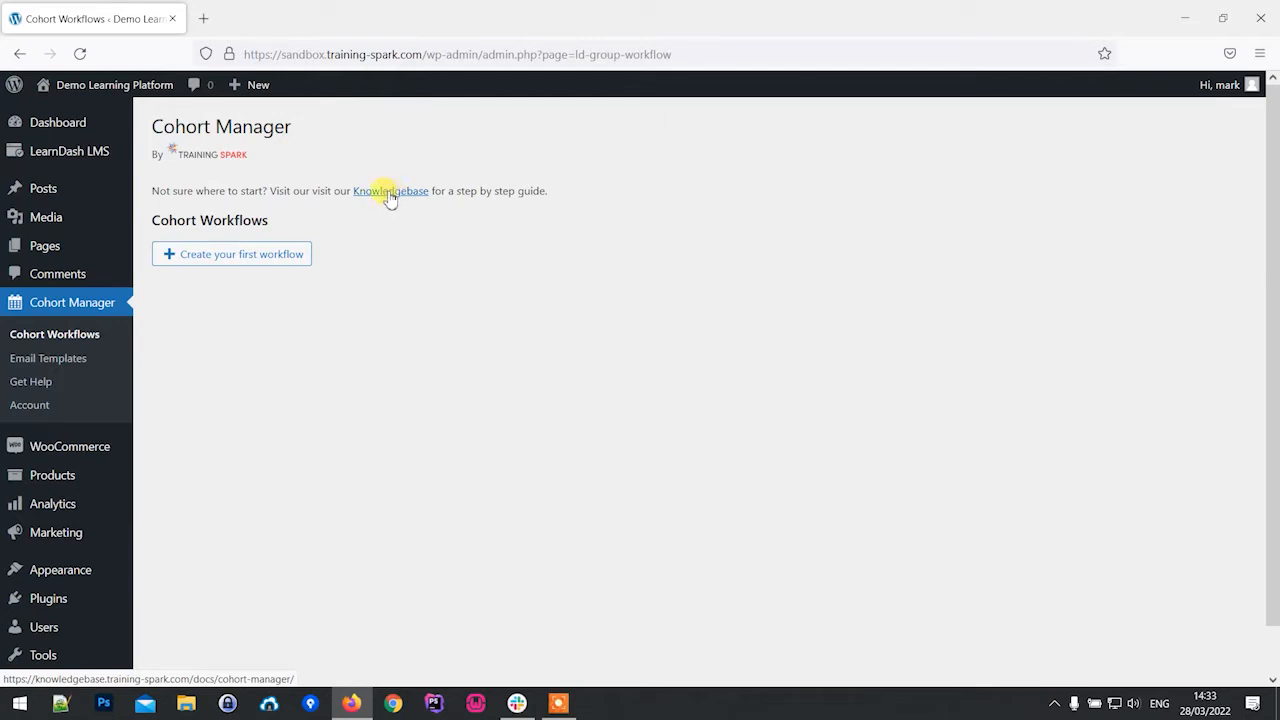
Step: Review the Cohort Manager documentation in the Knowledgebase and return to the Cohort Workflows page
left_click(398, 196)
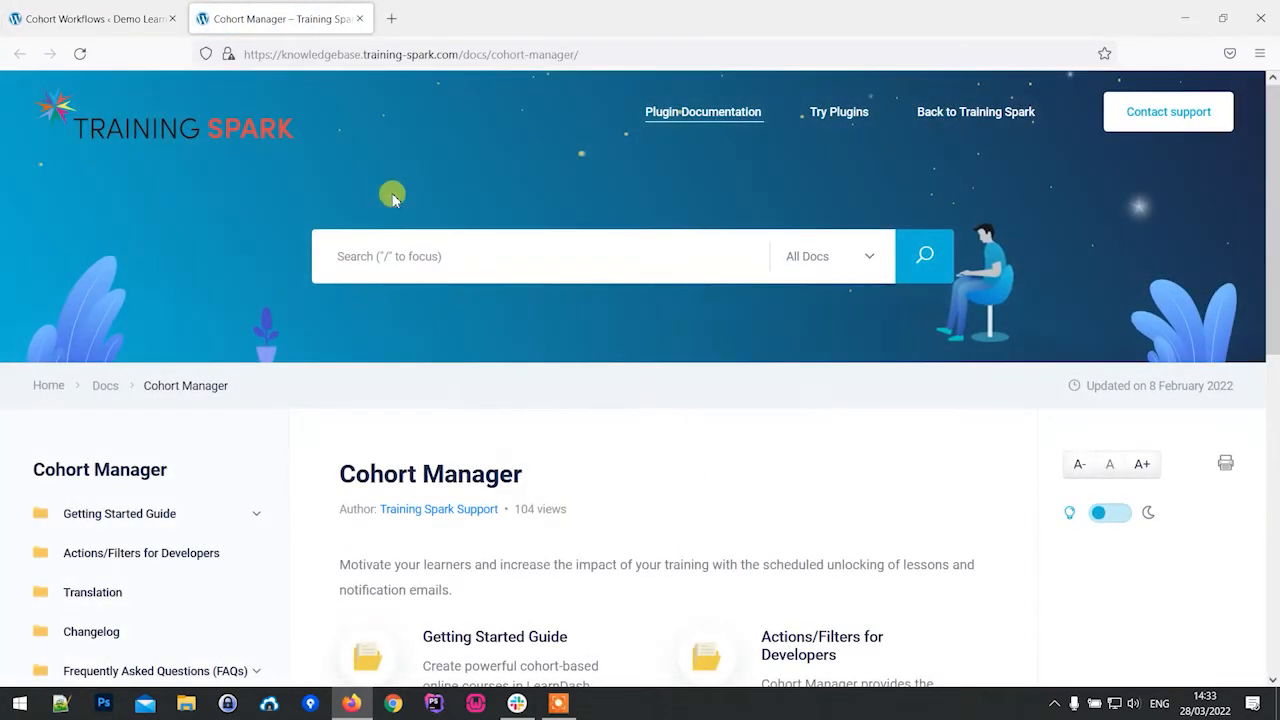
scroll(593, 475, "down", 3)
scroll(593, 475, "down", 1)
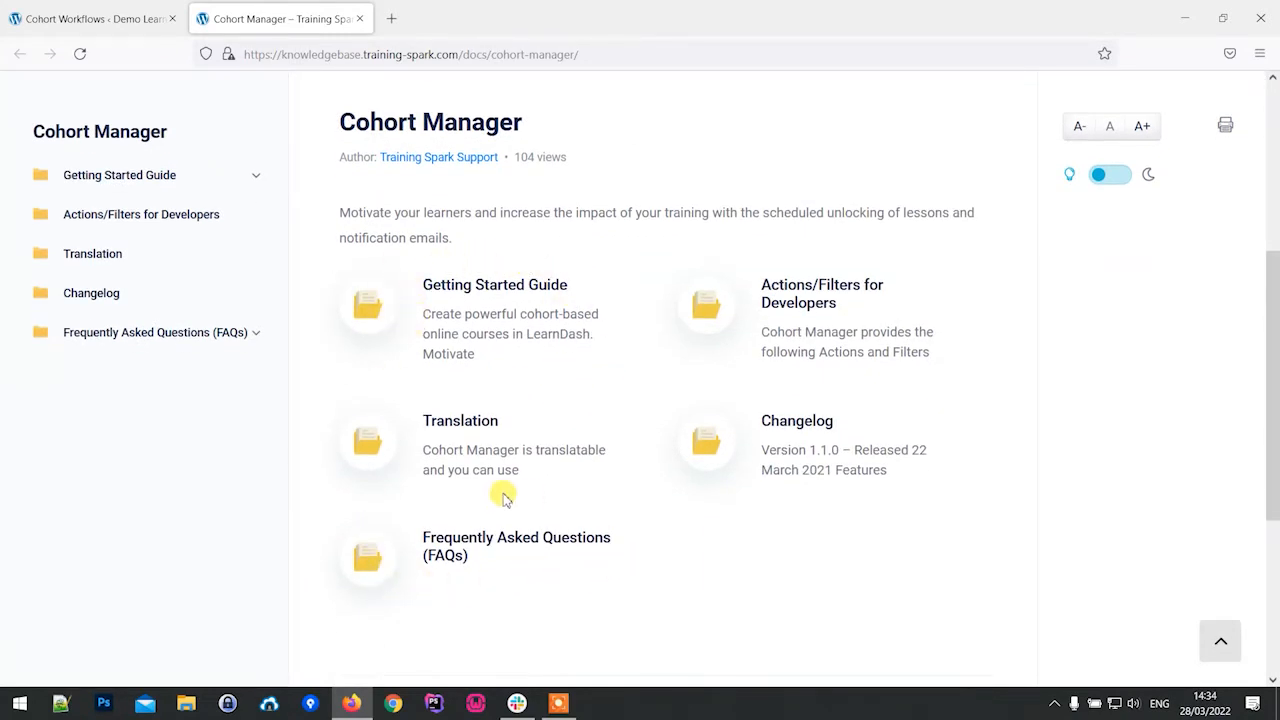
scroll(540, 560, "up", 4)
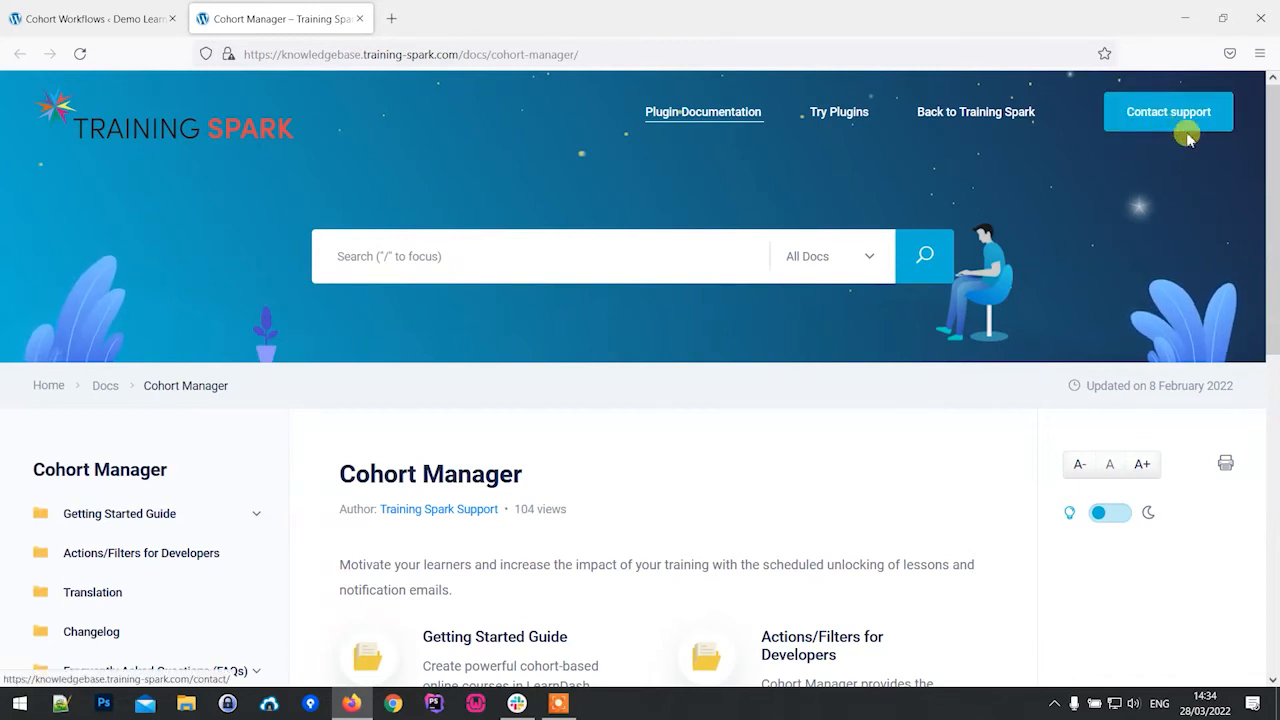
left_click(359, 18)
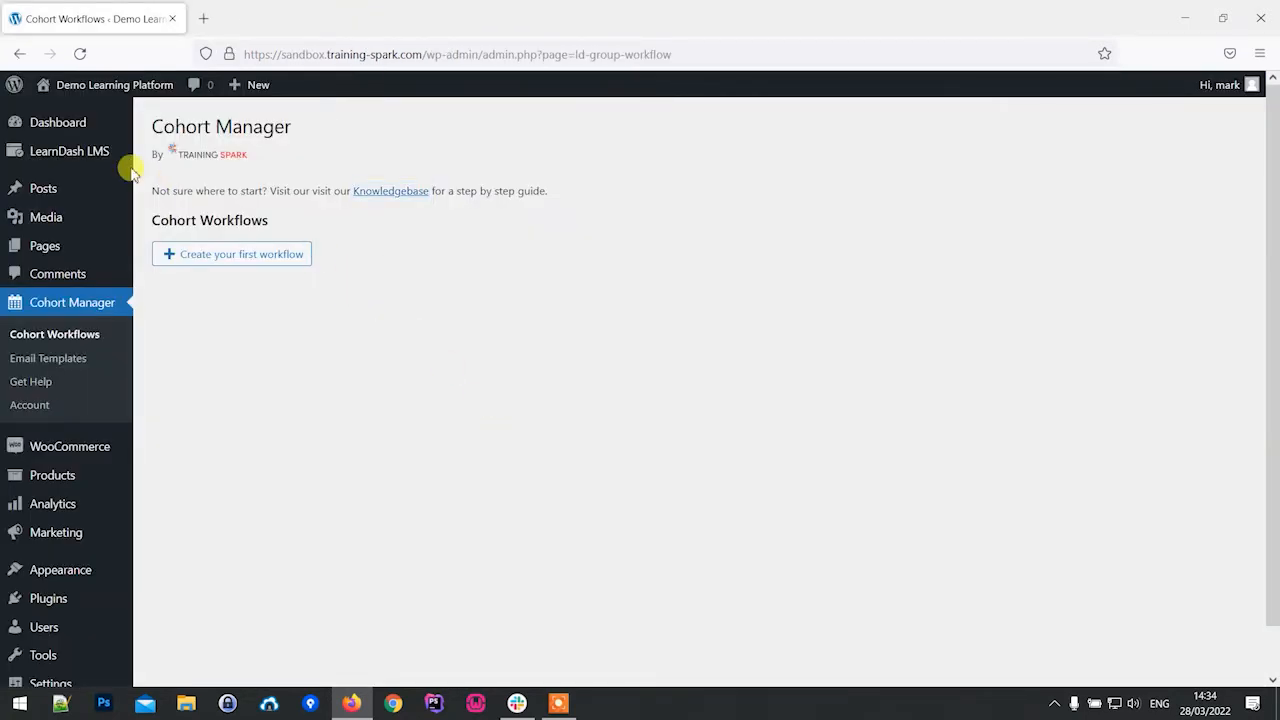
Step: Open the LearnDash groups list, dismissing its notice about non-public groups, and review the cohorts' users, courses and leaders
mouse_move(82, 158)
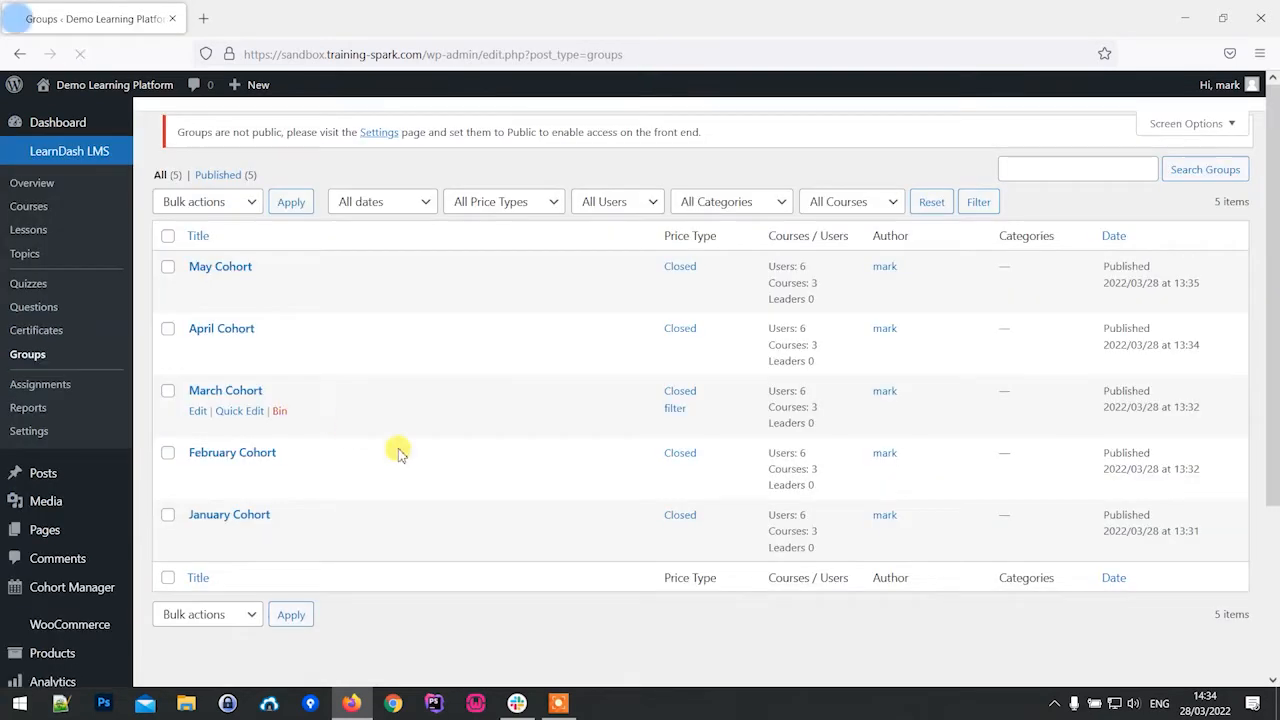
left_click(1231, 247)
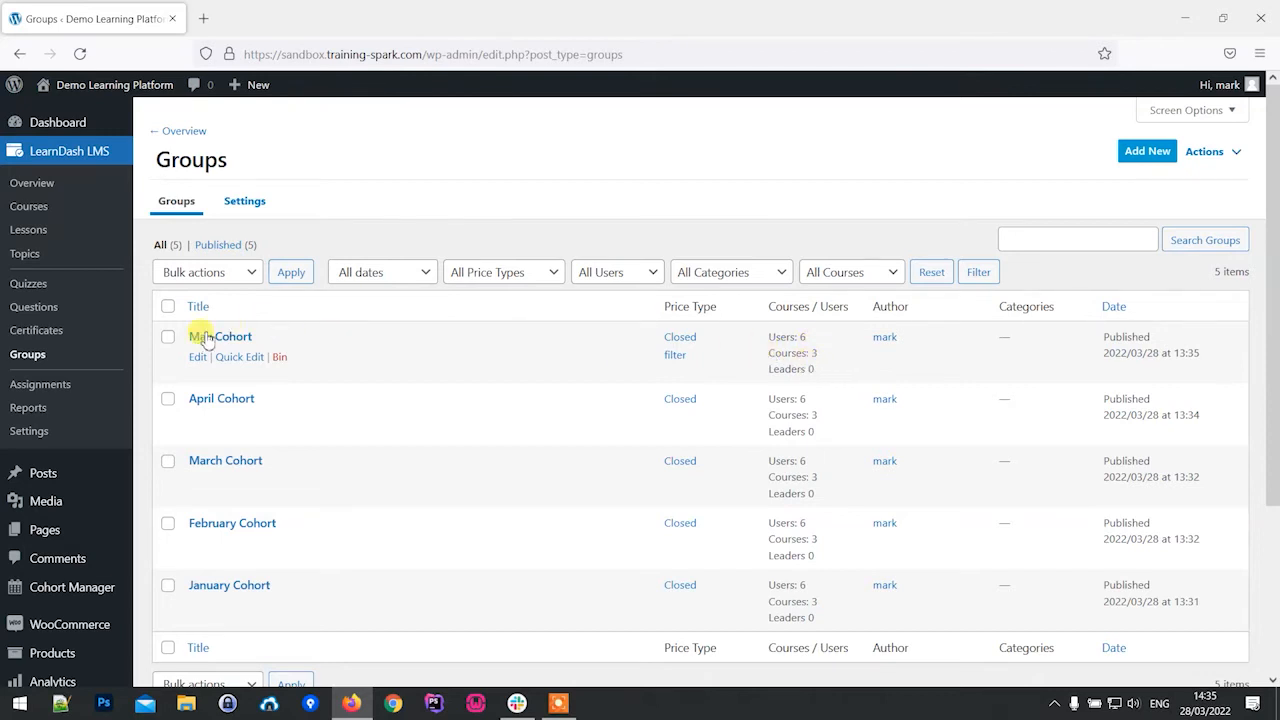
left_click_drag(768, 372, 819, 371)
left_click(820, 371)
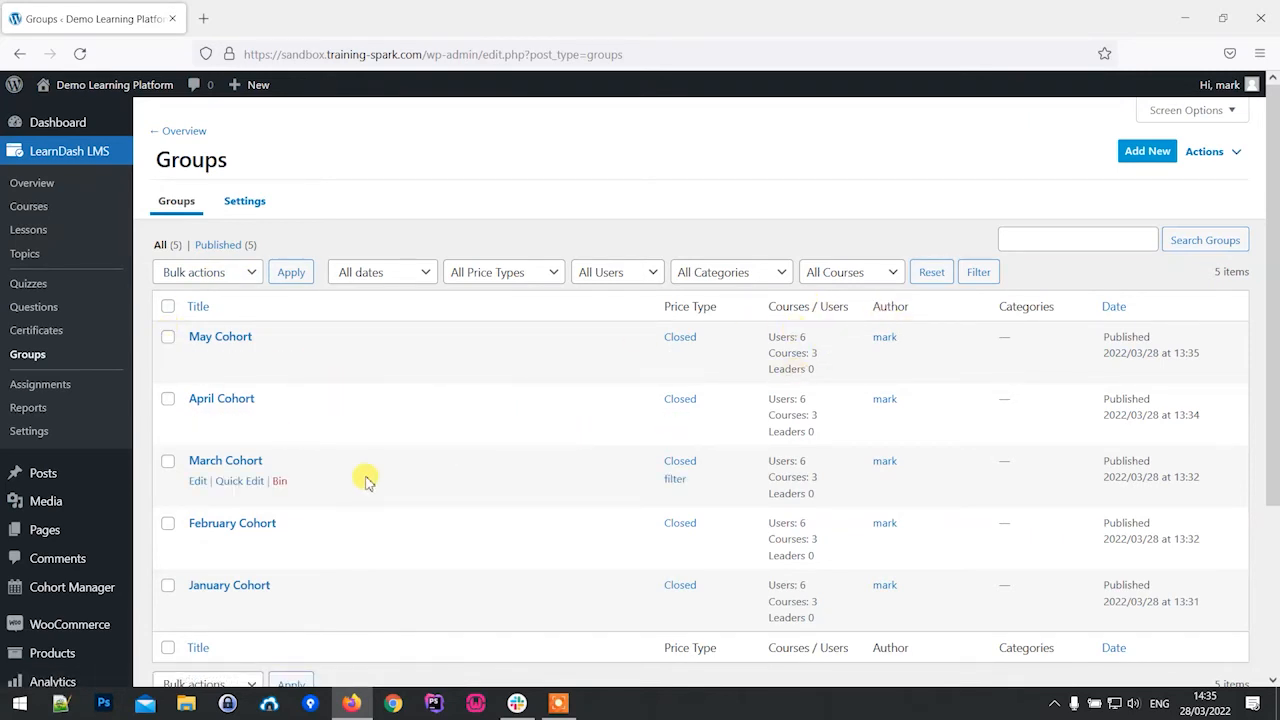
Step: Start the first workflow in Cohort Manager's Cohort Workflows and name it January Cohort
scroll(365, 480, "down", 3)
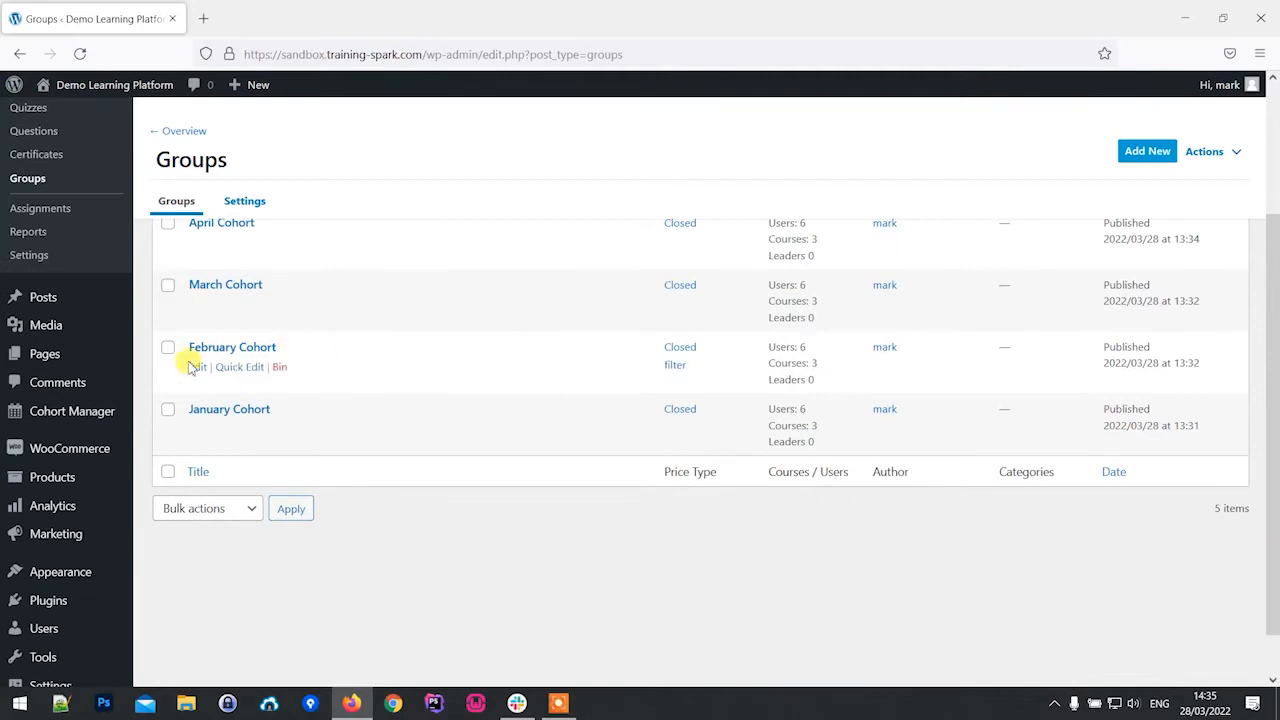
mouse_move(68, 420)
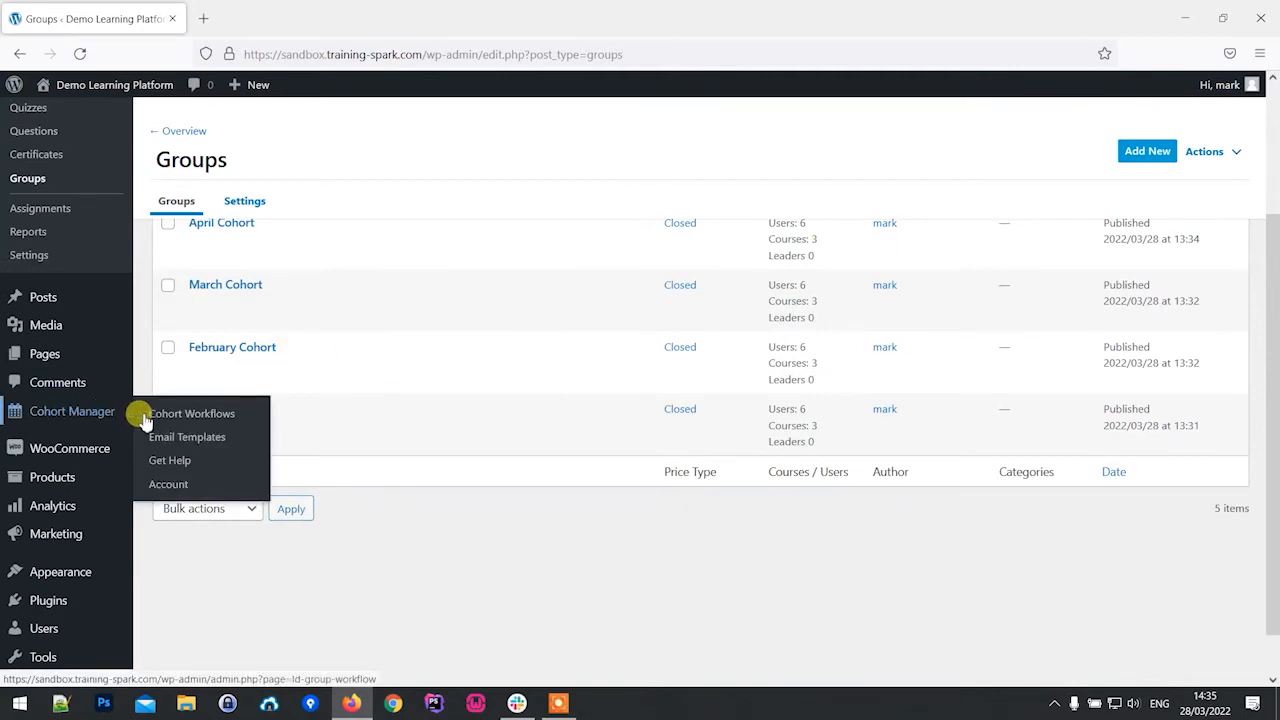
left_click(190, 416)
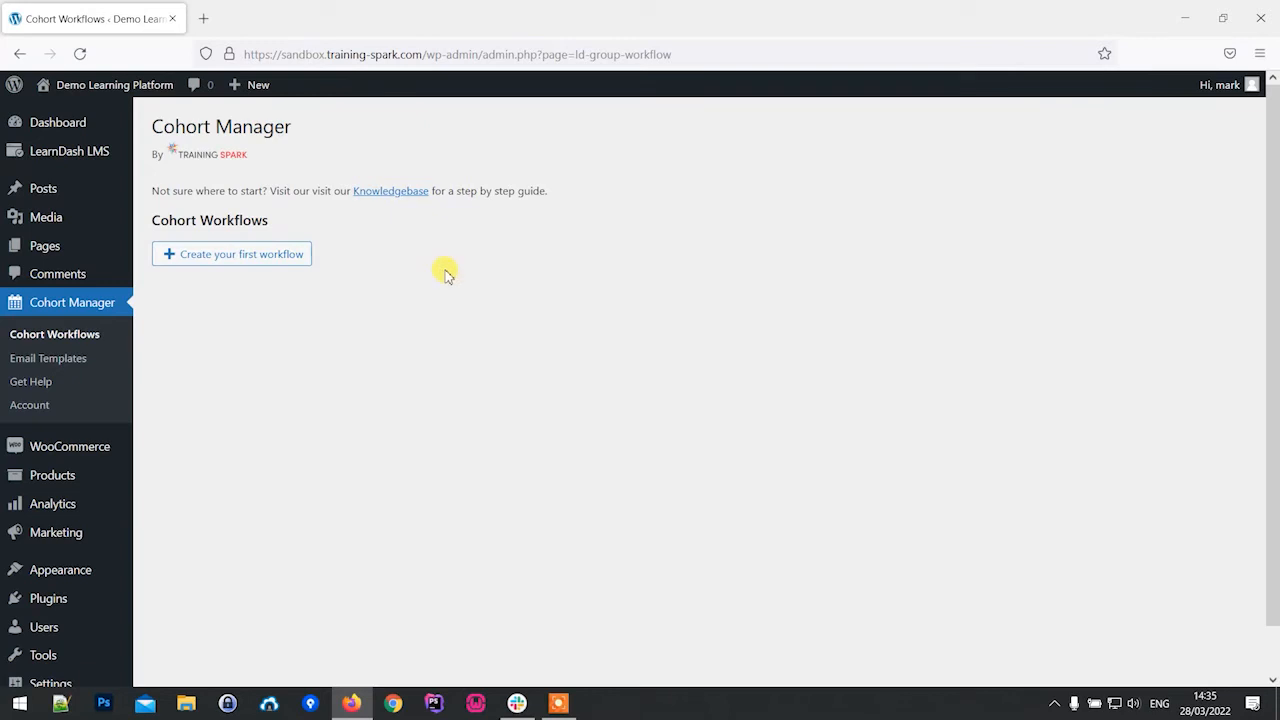
left_click(245, 258)
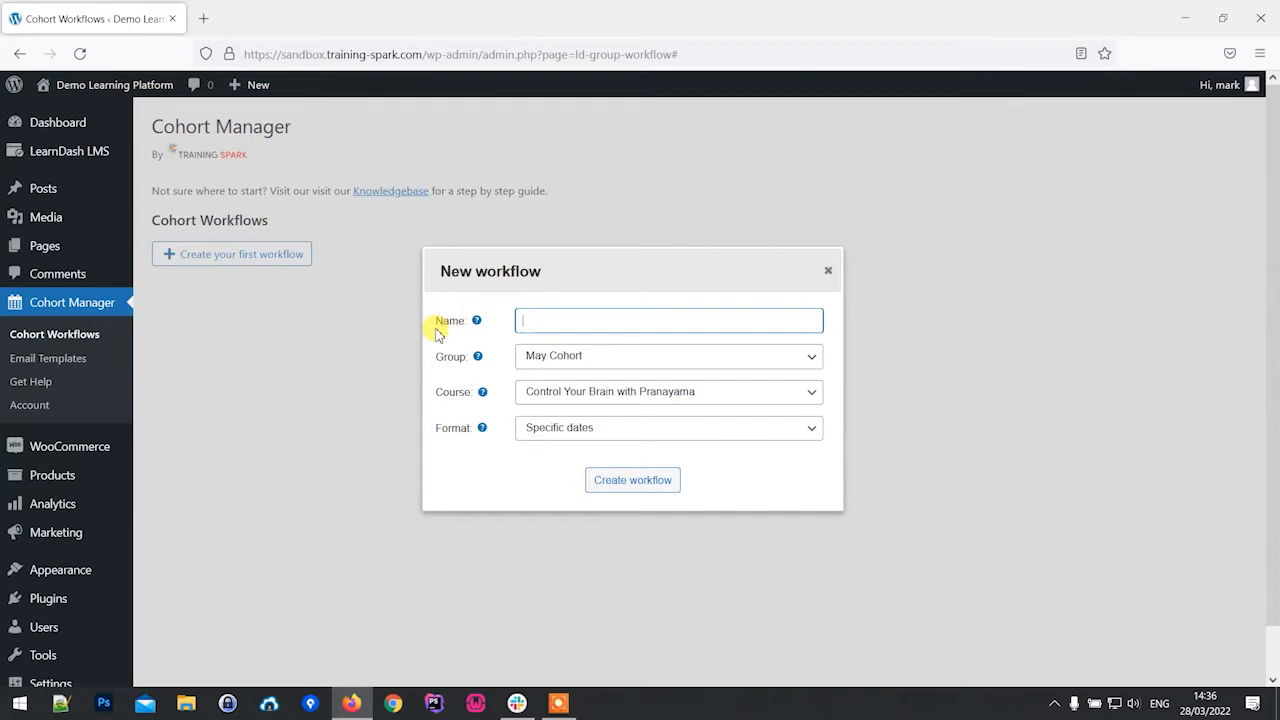
type("J")
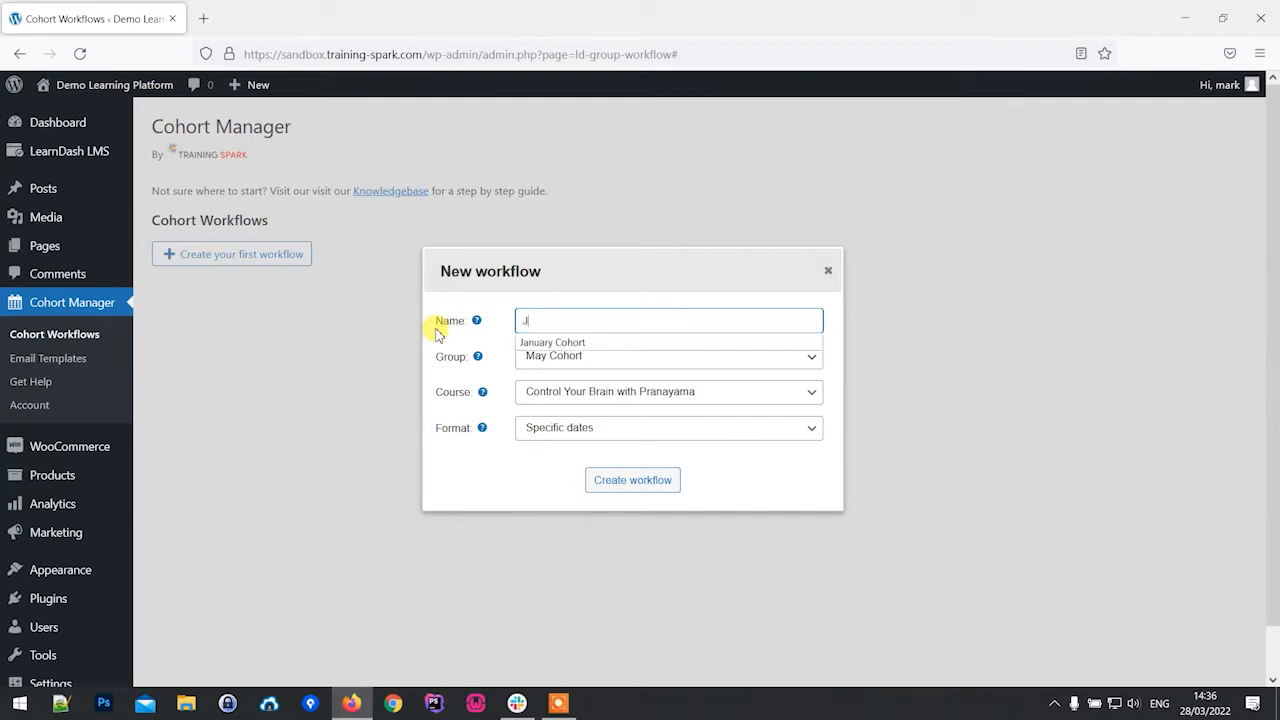
type("anuar")
left_click(474, 328)
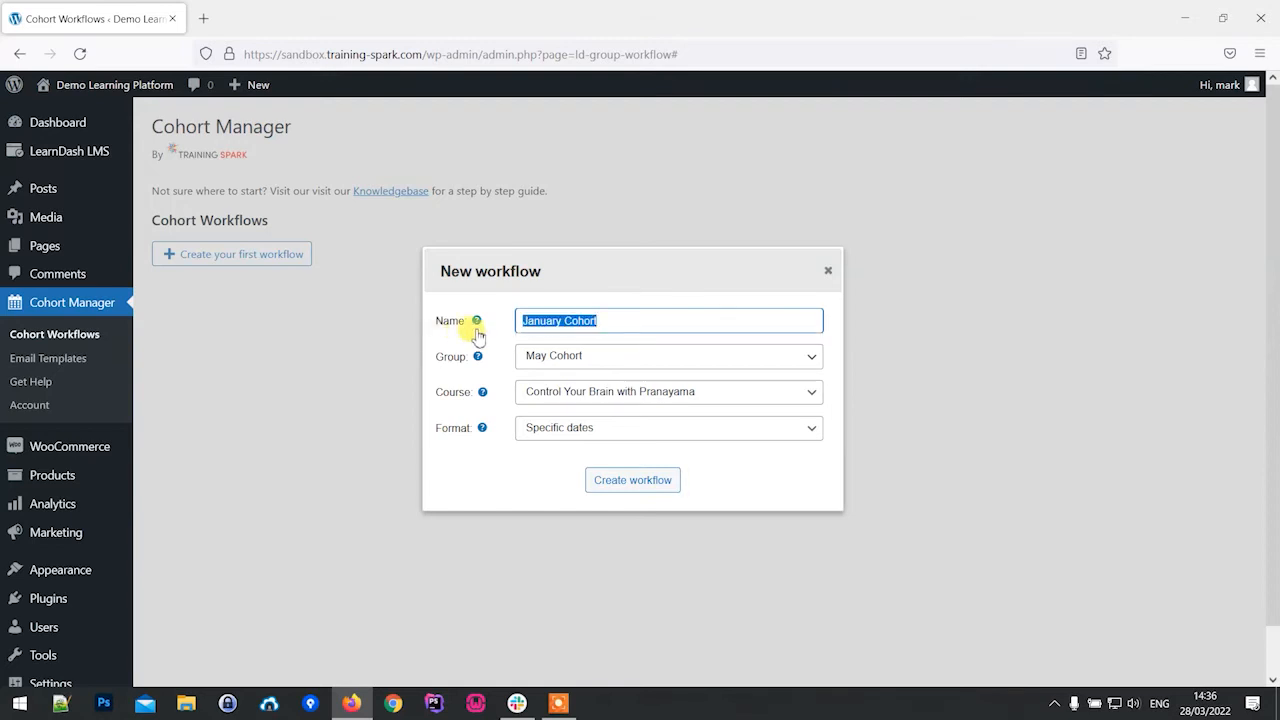
left_click(613, 299)
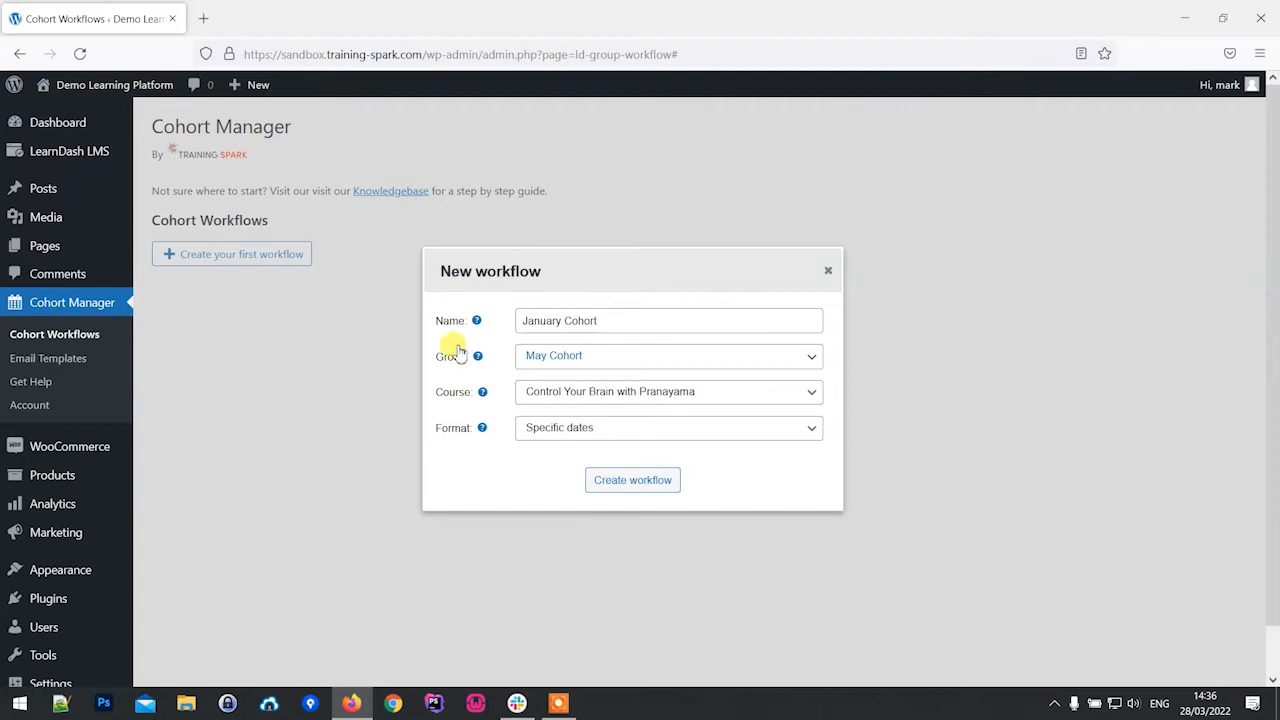
Step: Assign the new workflow to the January Cohort group and the Healthy Eating for a Healthy Life course
left_click(612, 360)
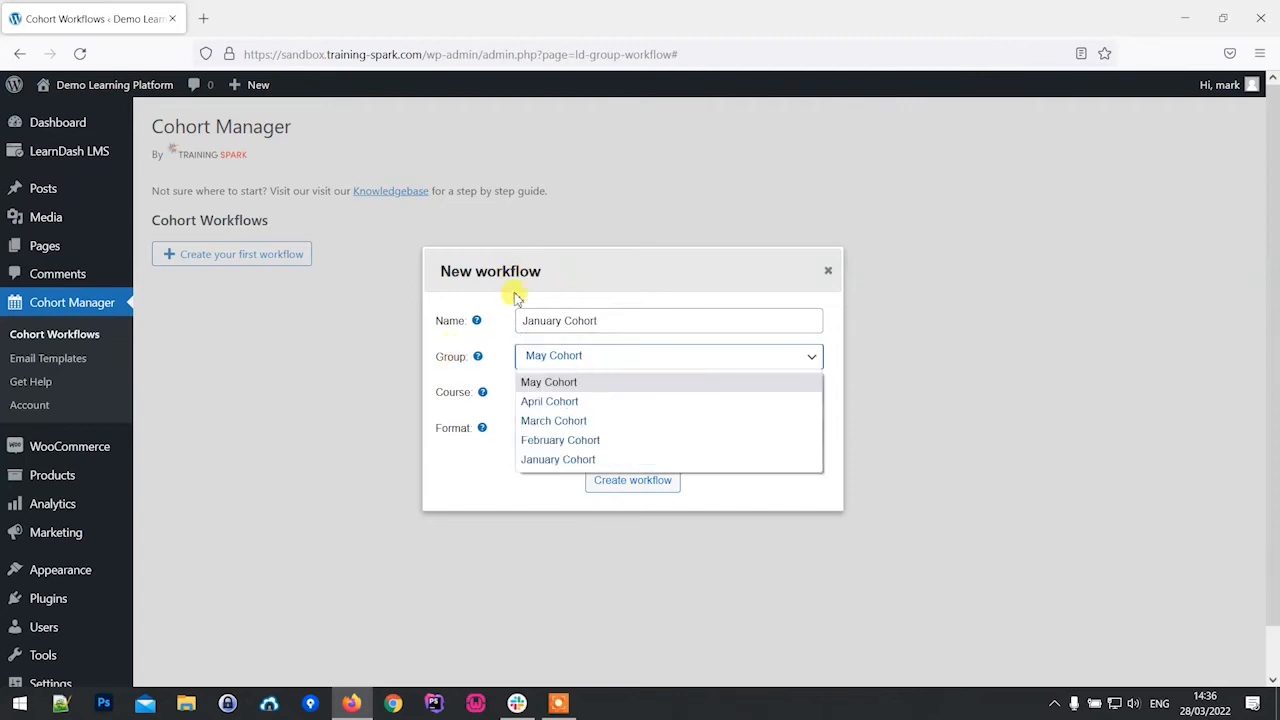
left_click(603, 459)
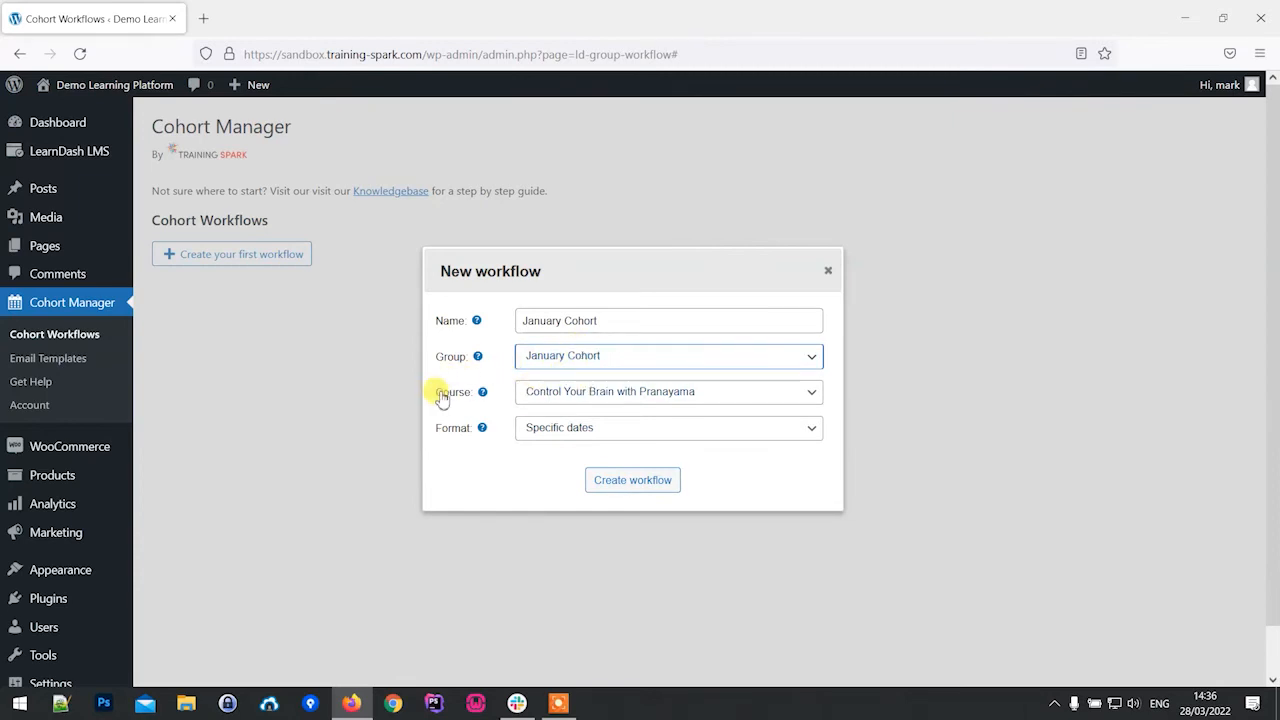
left_click(587, 398)
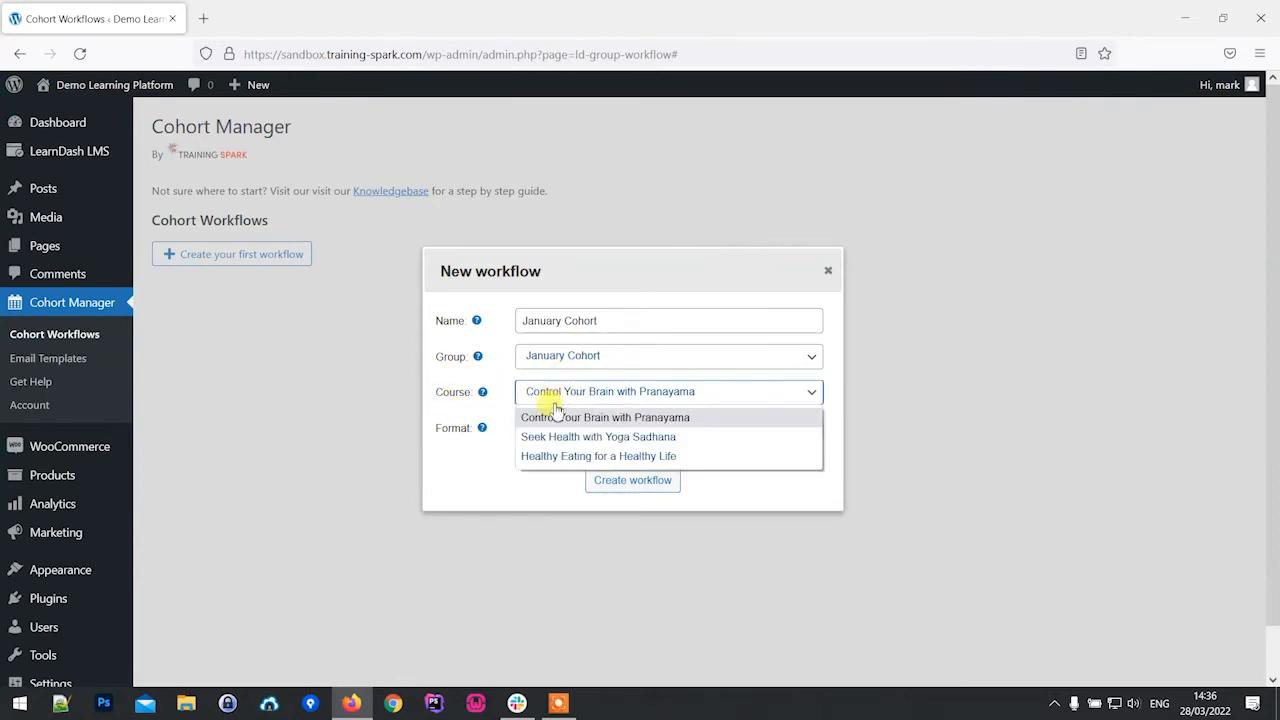
left_click(604, 457)
left_click(610, 459)
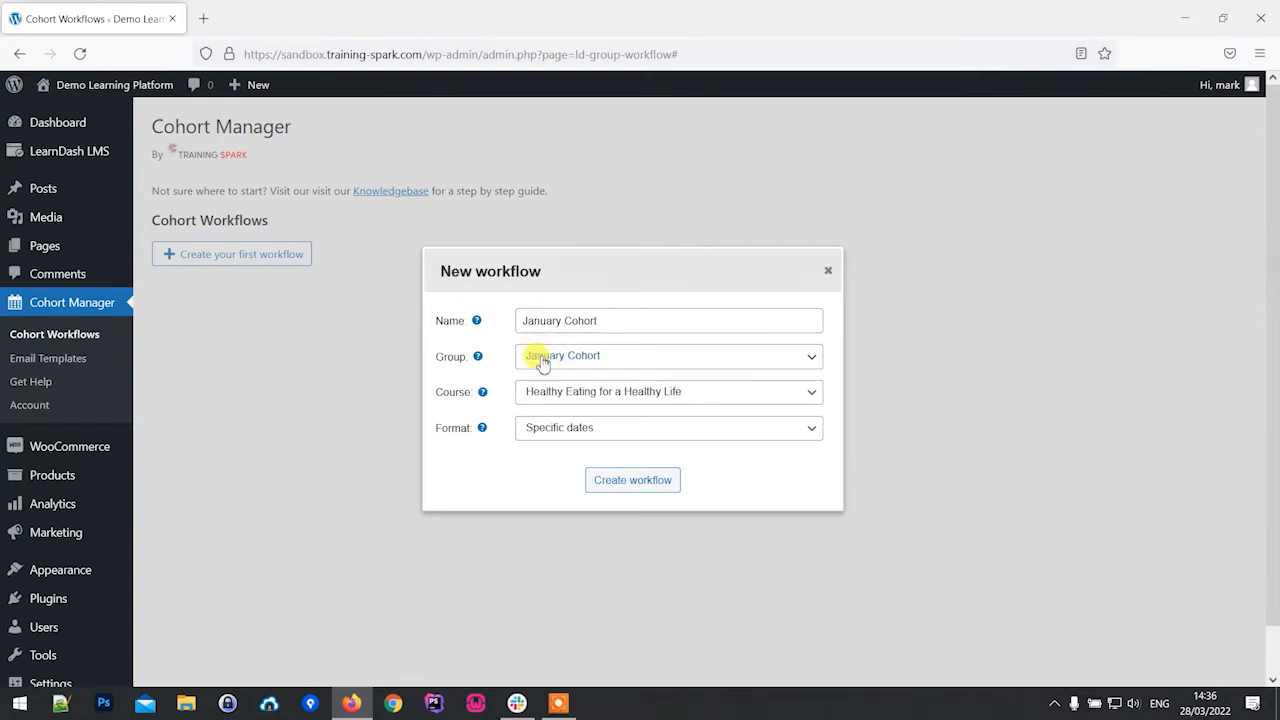
left_click(578, 362)
left_click(580, 362)
left_click(595, 390)
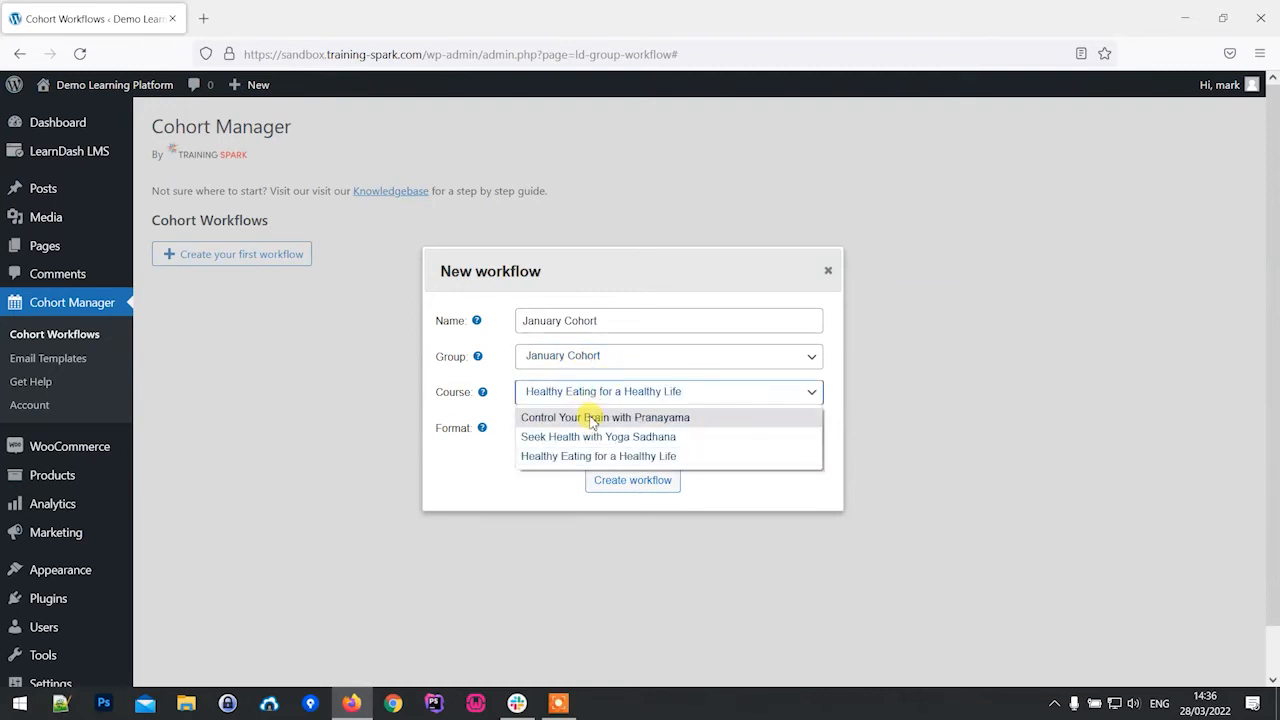
left_click(594, 391)
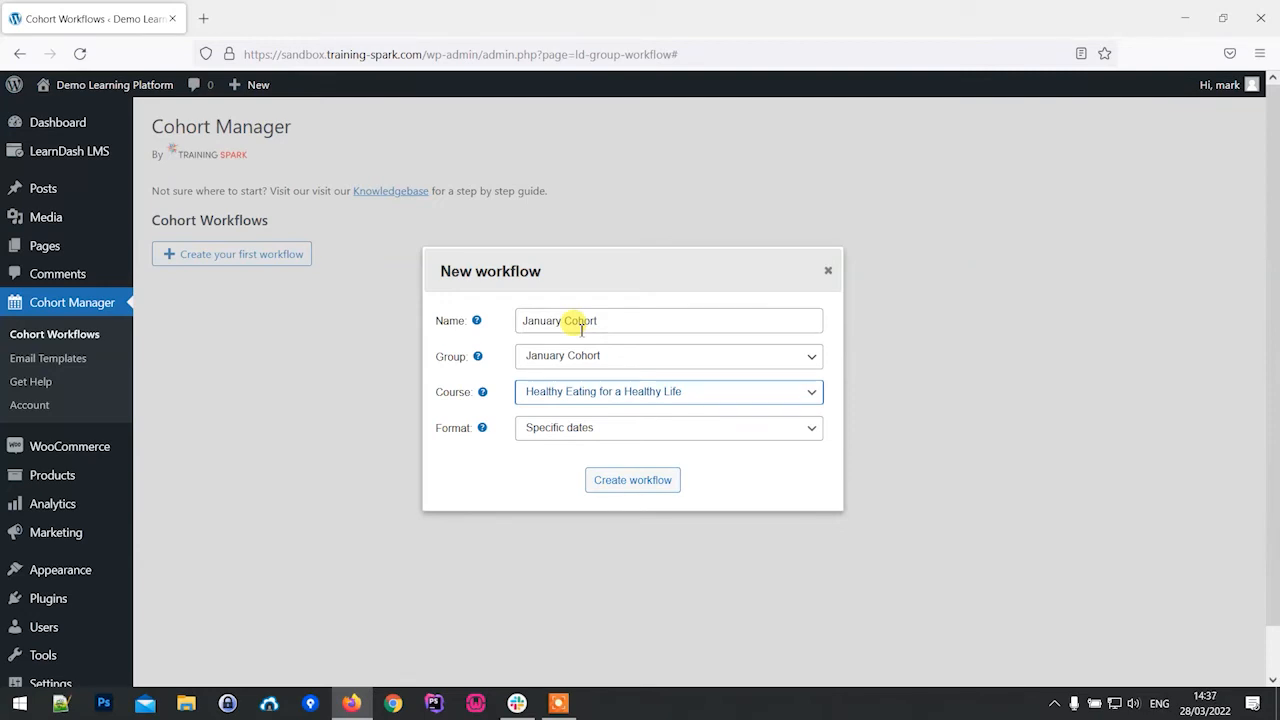
left_click(502, 494)
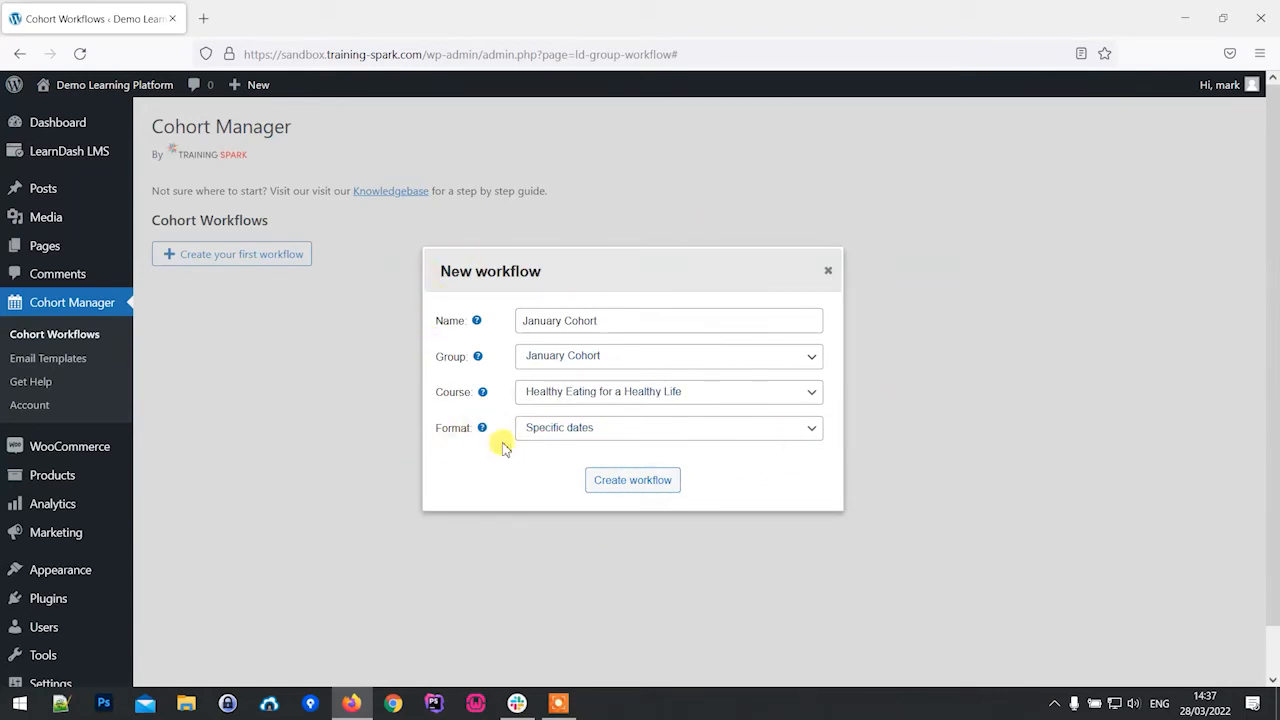
Step: Choose Specific dates as the workflow's format and create the workflow
left_click(636, 430)
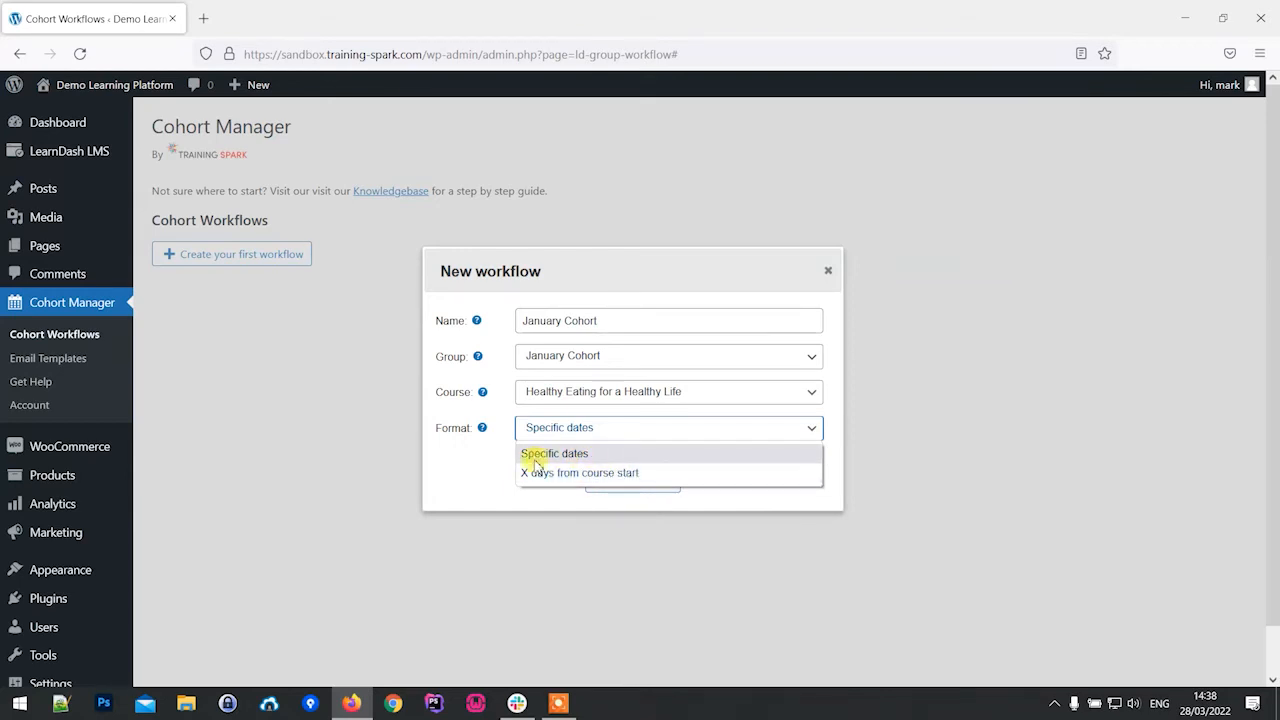
left_click(590, 455)
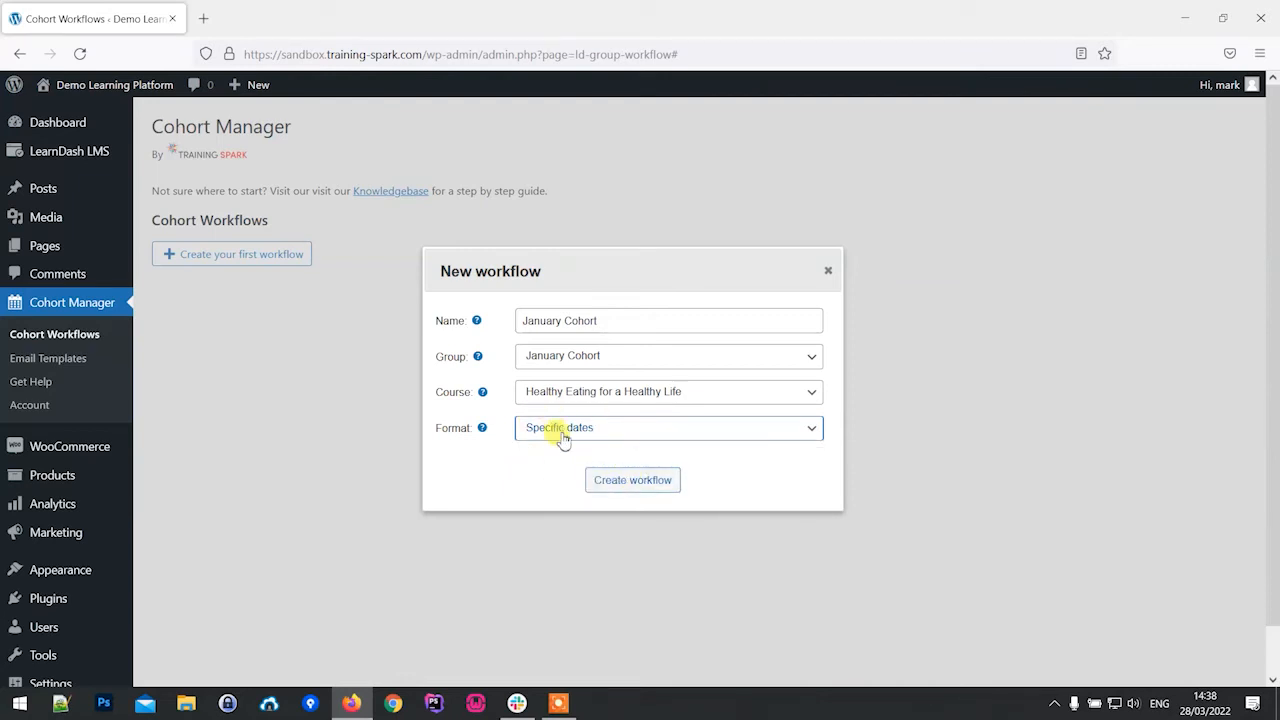
left_click(553, 428)
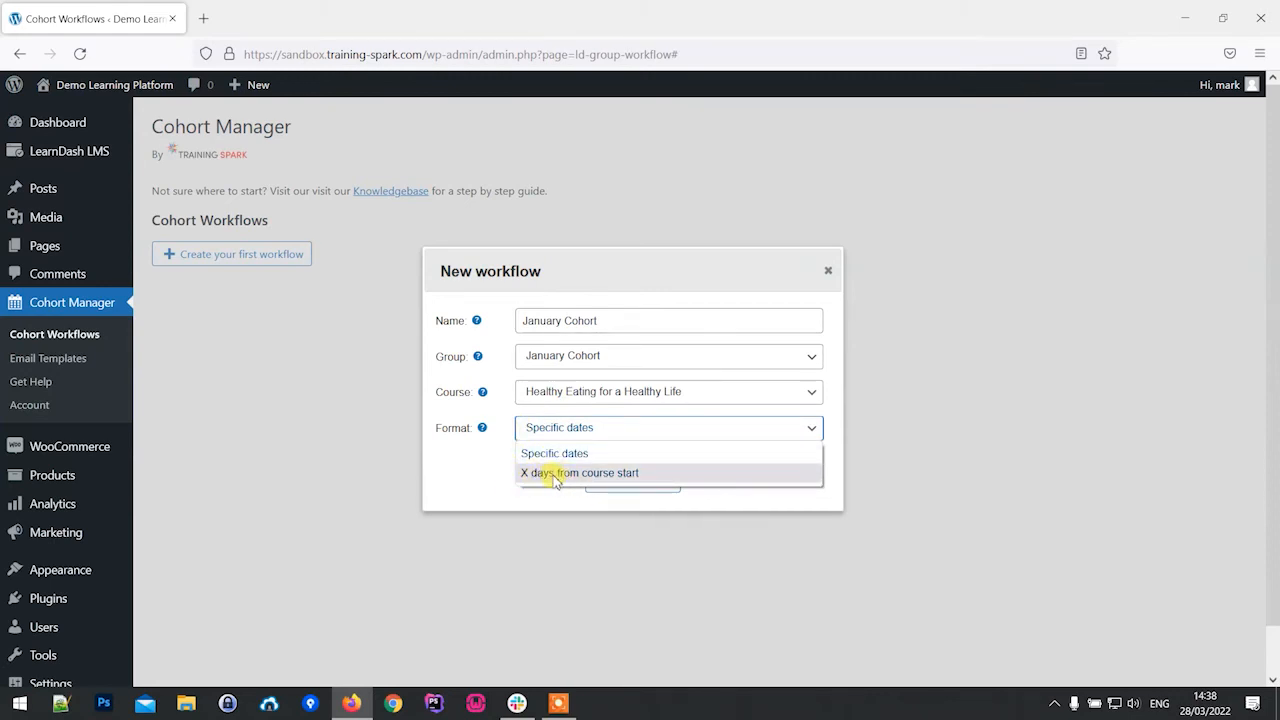
left_click(580, 427)
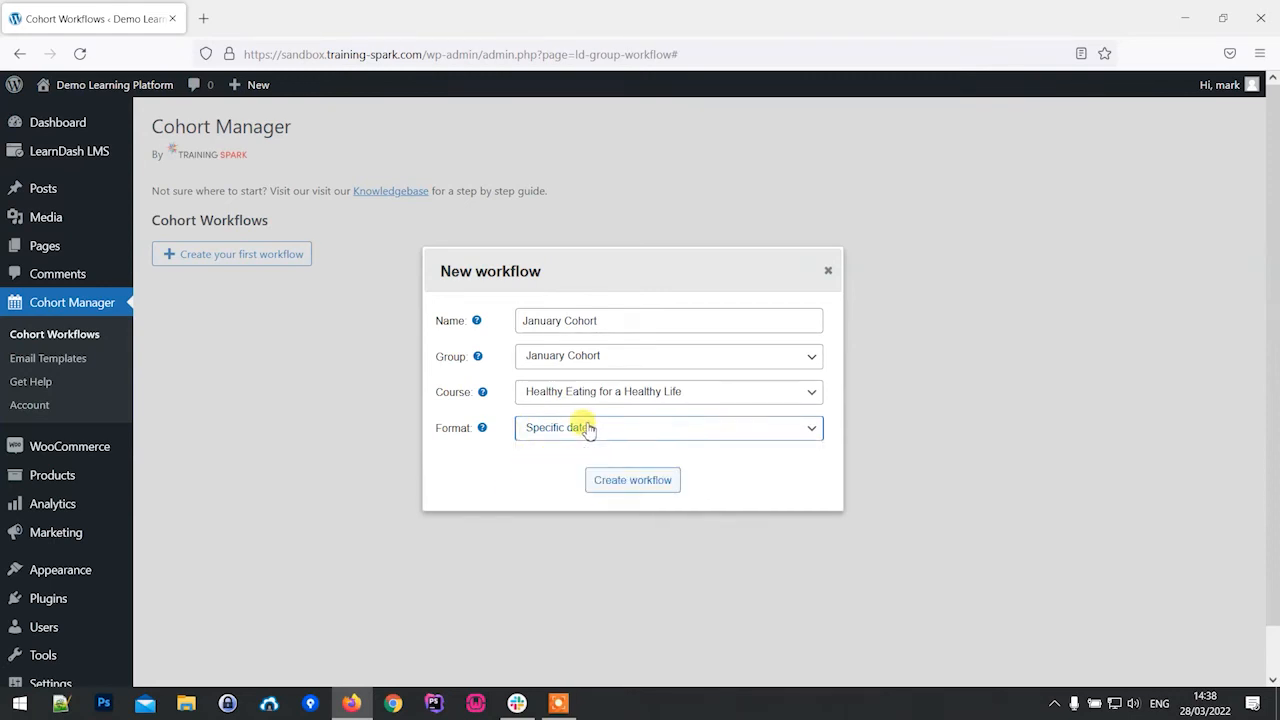
left_click(645, 490)
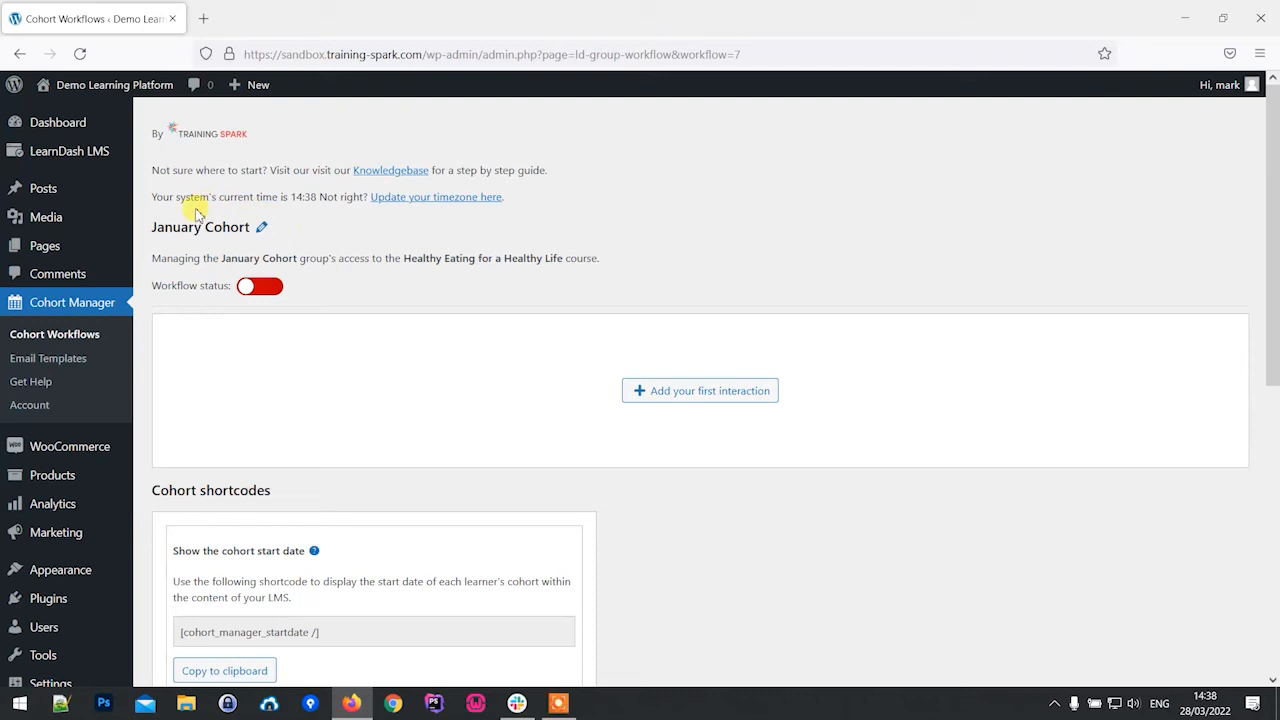
Step: Open the workflow's name for editing and save it as January Cohort
left_click(263, 229)
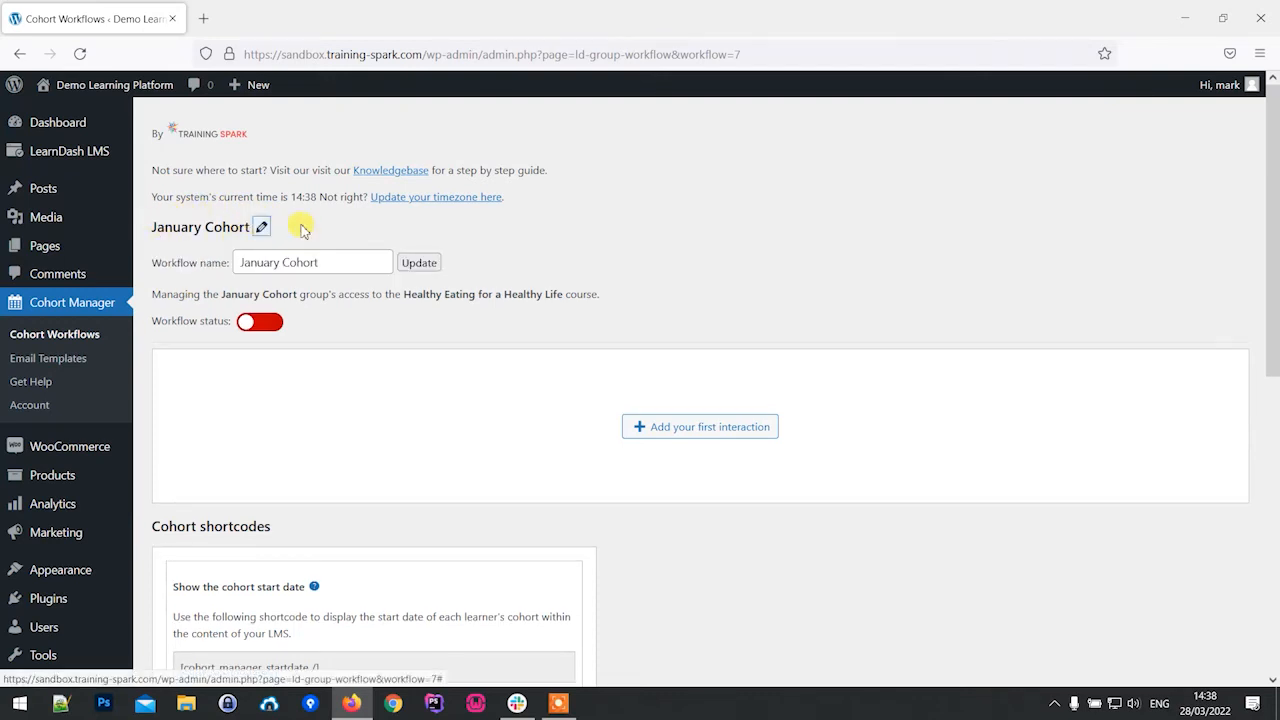
left_click(342, 263)
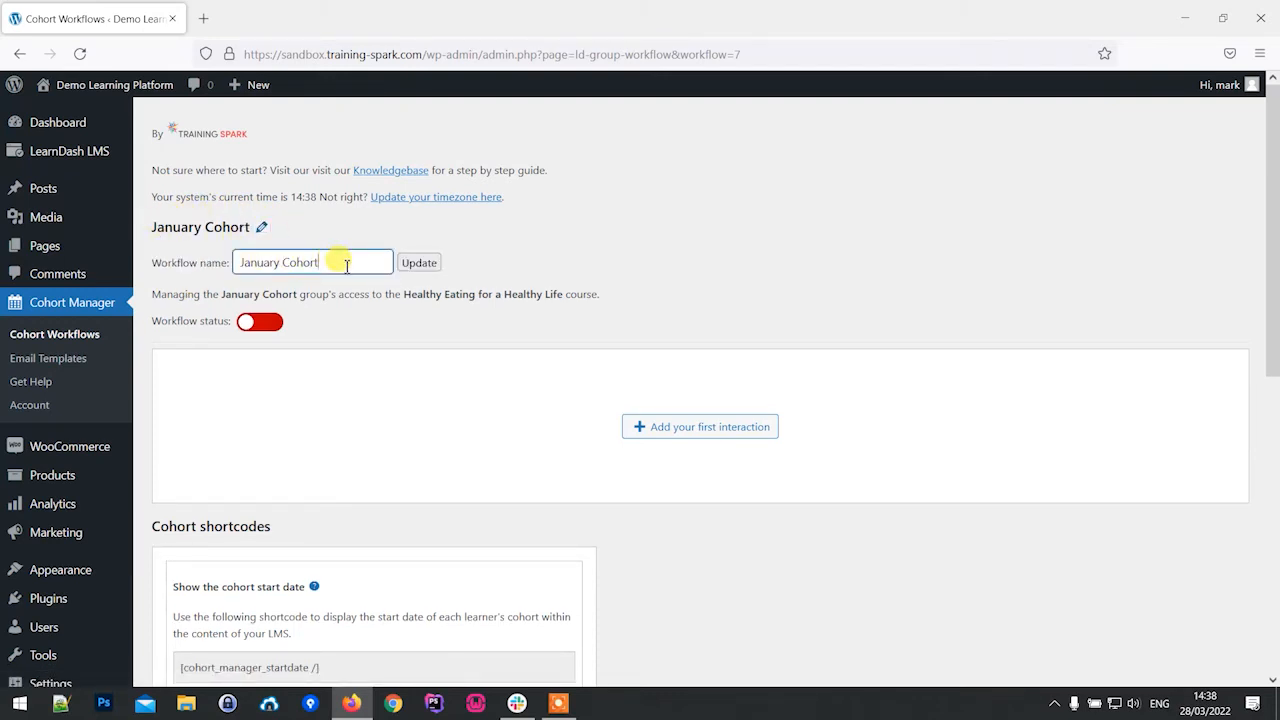
left_click(419, 263)
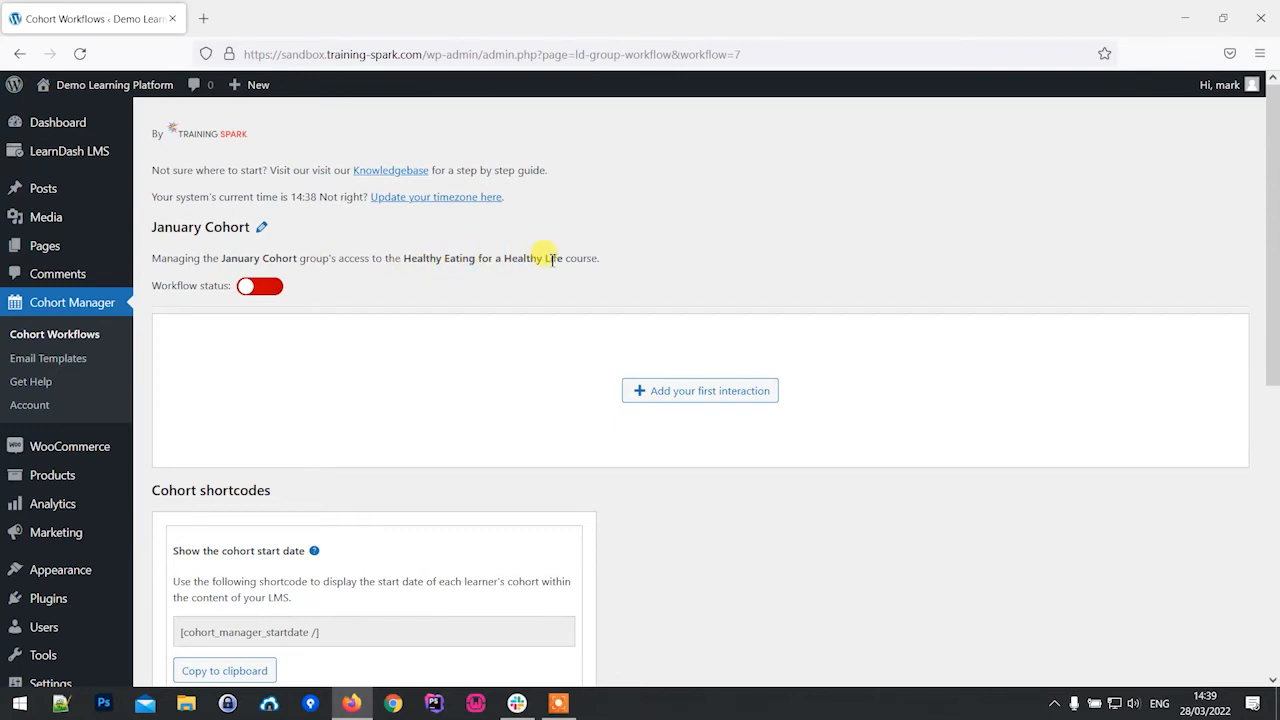
Step: Switch the January Cohort workflow's status to Active
left_click(263, 289)
left_click(260, 295)
left_click(276, 294)
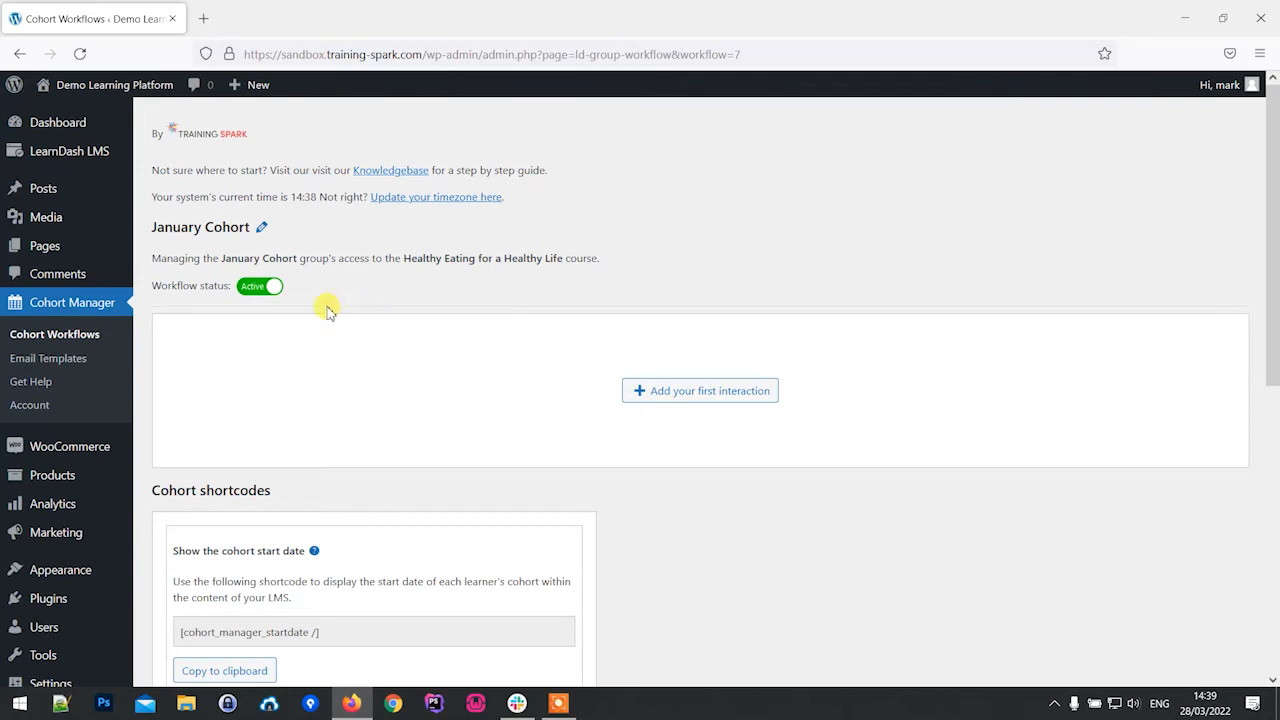
left_click(260, 292)
left_click(265, 287)
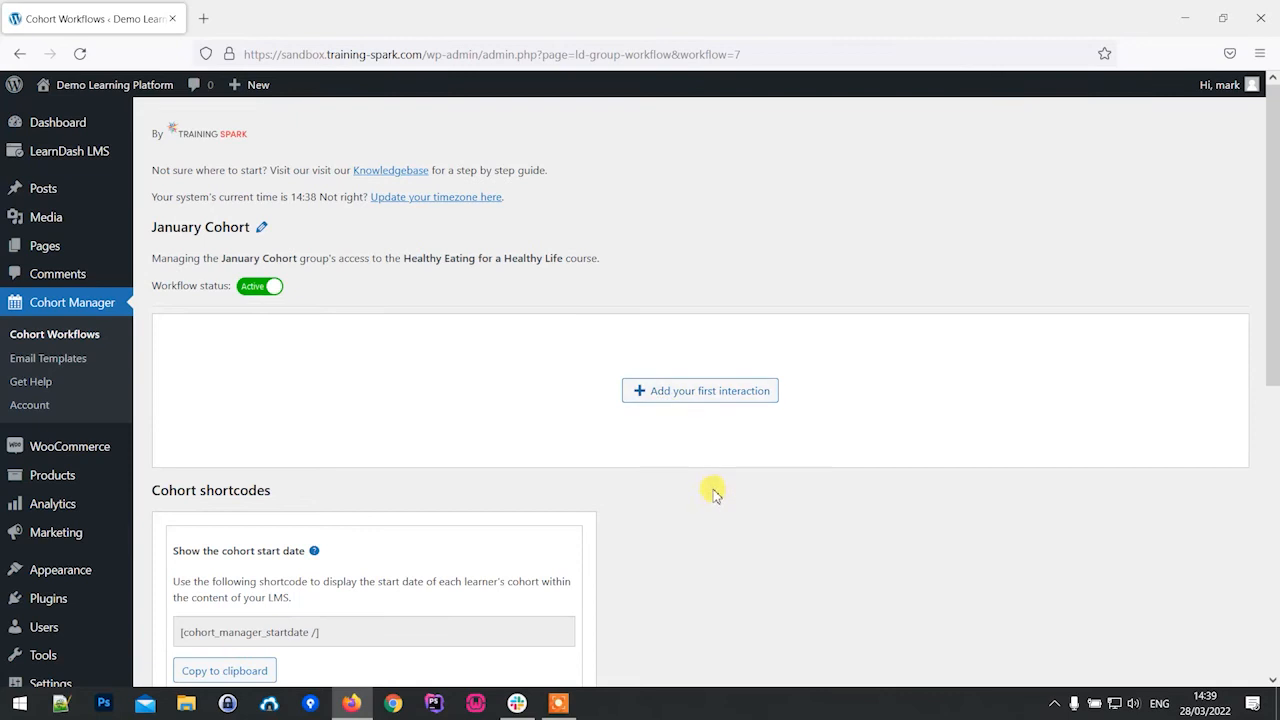
Step: Review the cohort shortcodes and the interaction types offered for the workflow without adding an interaction
scroll(708, 489, "down", 3)
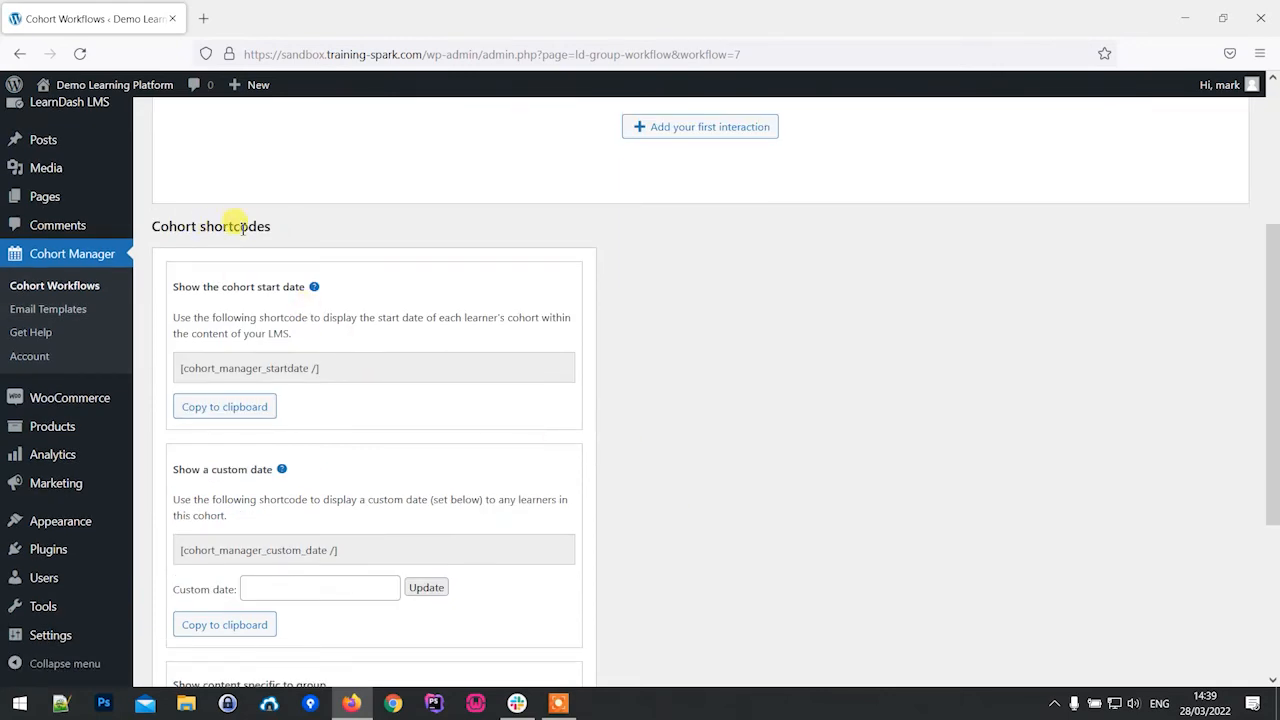
scroll(674, 509, "down", 3)
scroll(694, 543, "up", 6)
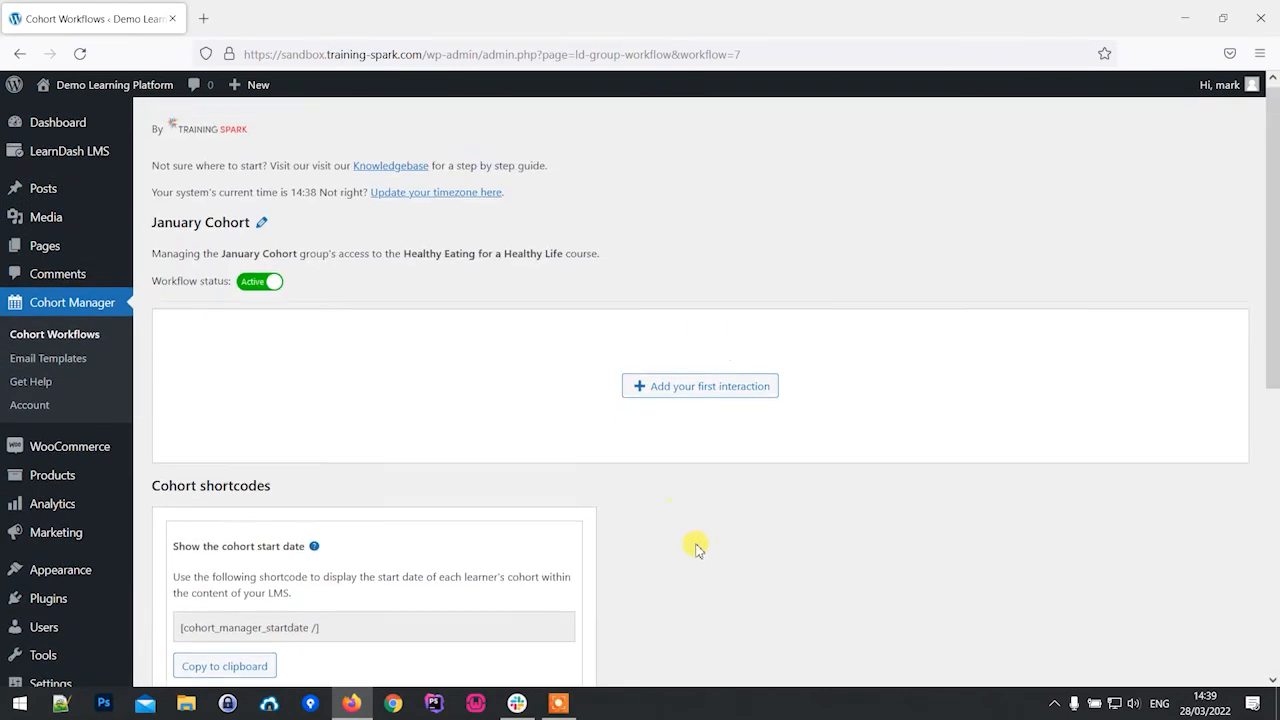
left_click(723, 395)
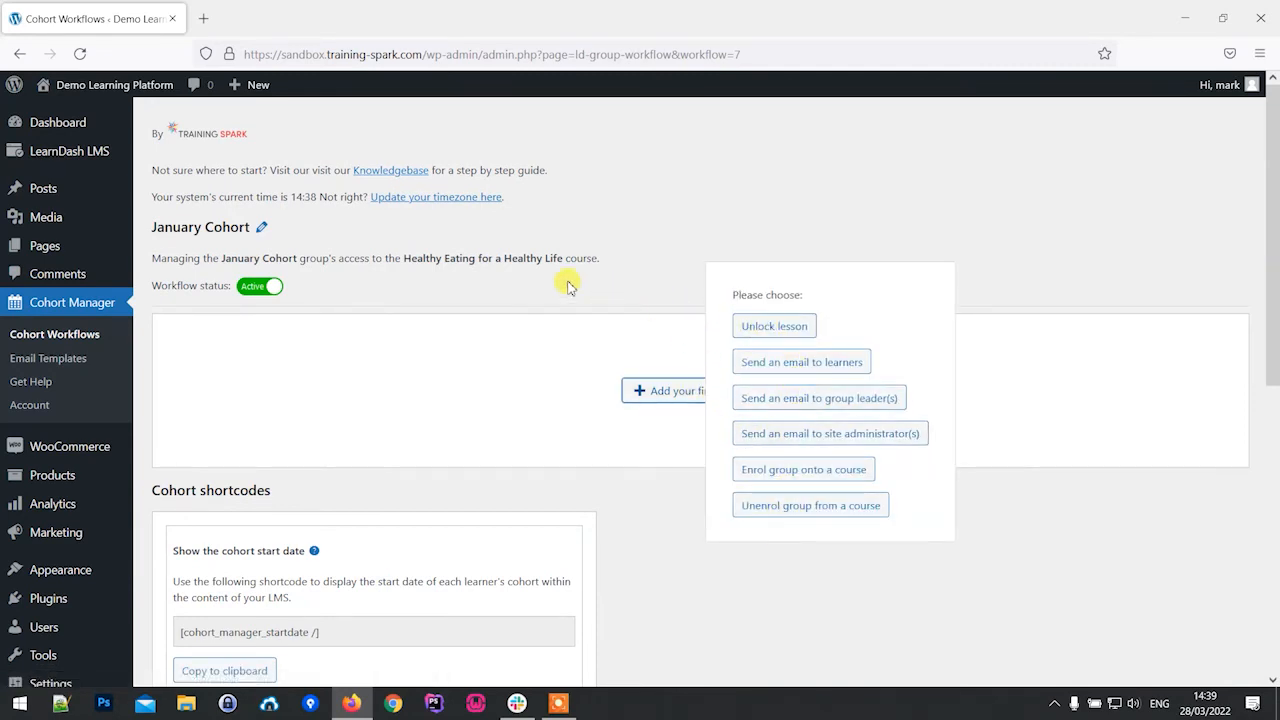
left_click(592, 356)
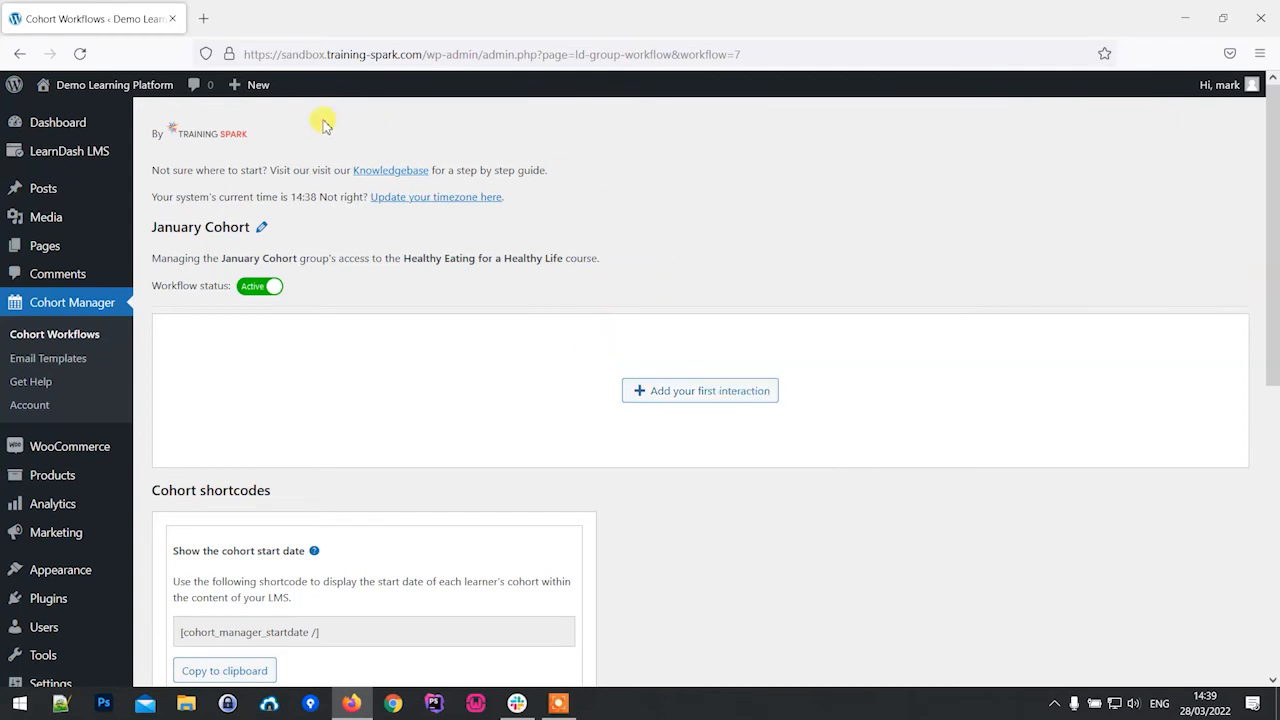
Step: Add an interaction to the January Cohort workflow that unlocks the Ketogenic Diet For Weight-loss lesson on 31 March 2022 at 15:00
left_click(752, 391)
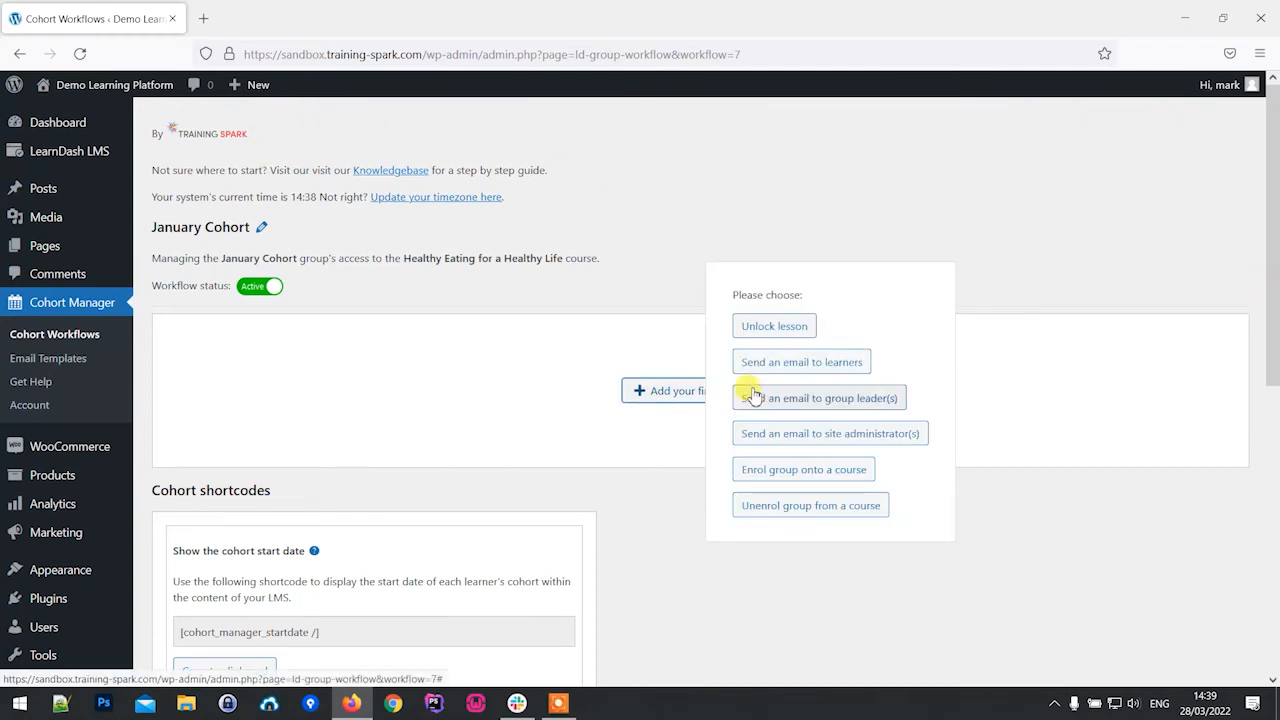
left_click(792, 330)
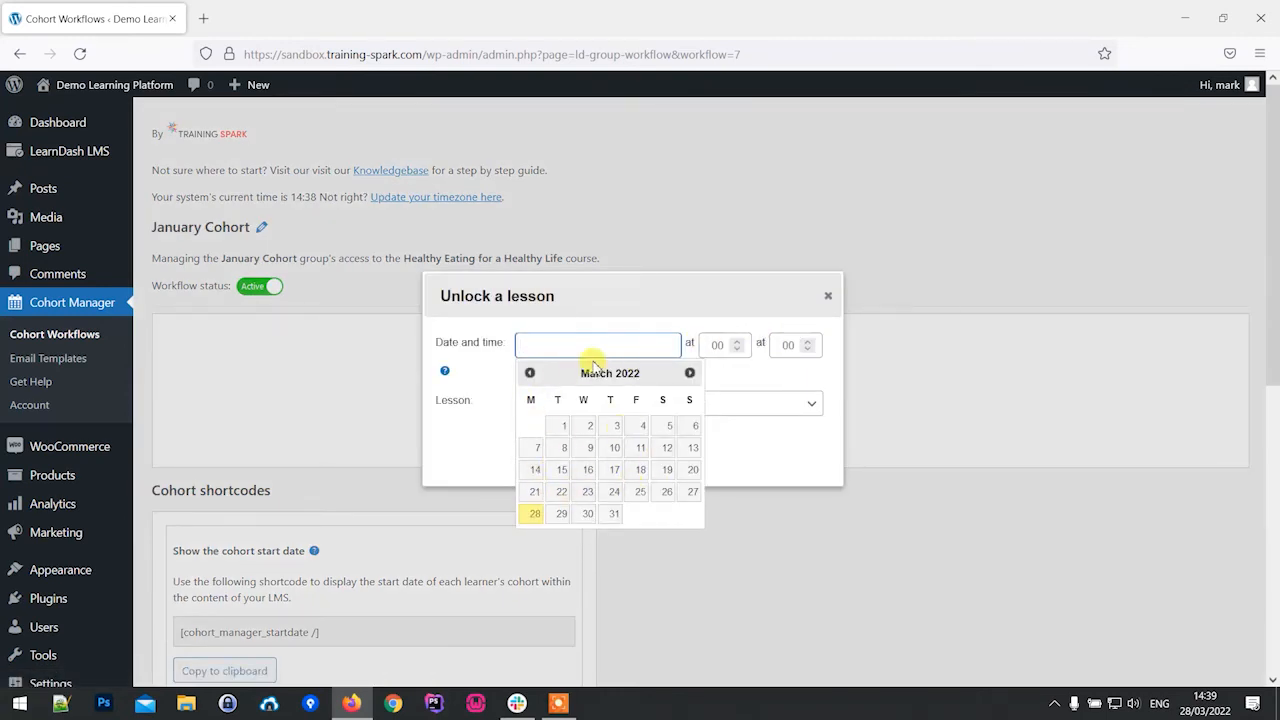
left_click(611, 515)
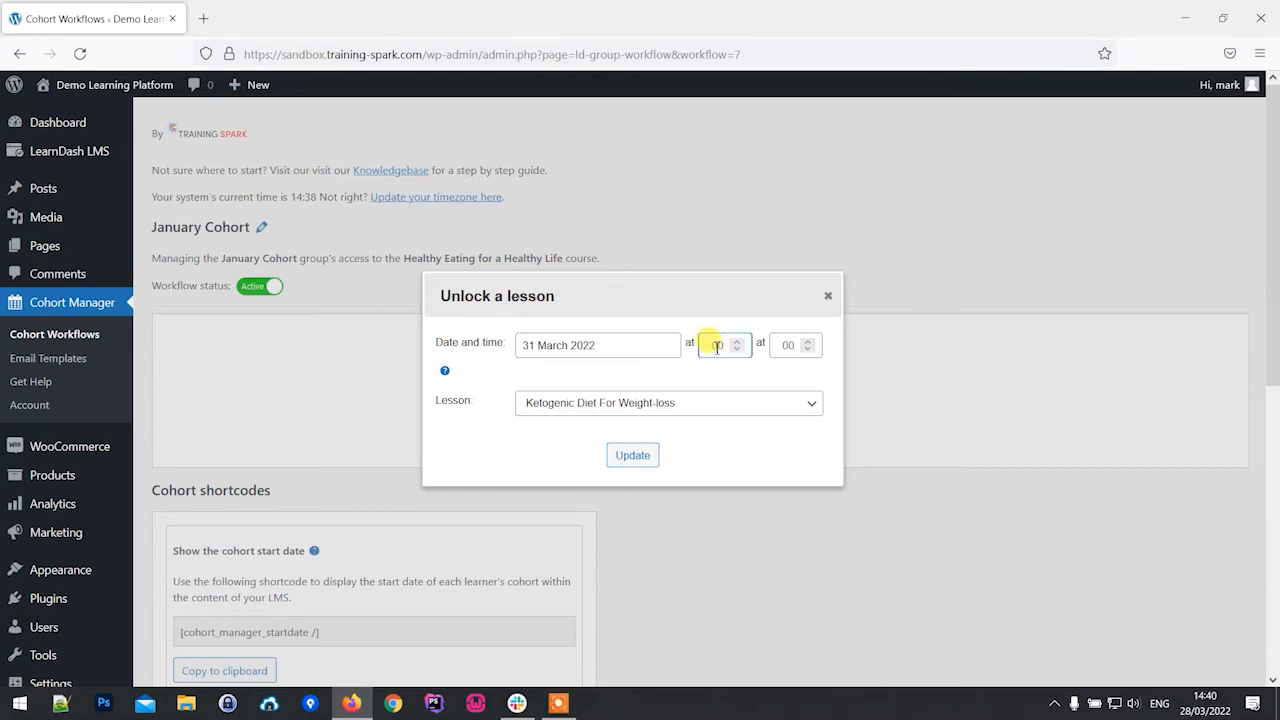
type("15")
left_click(786, 345)
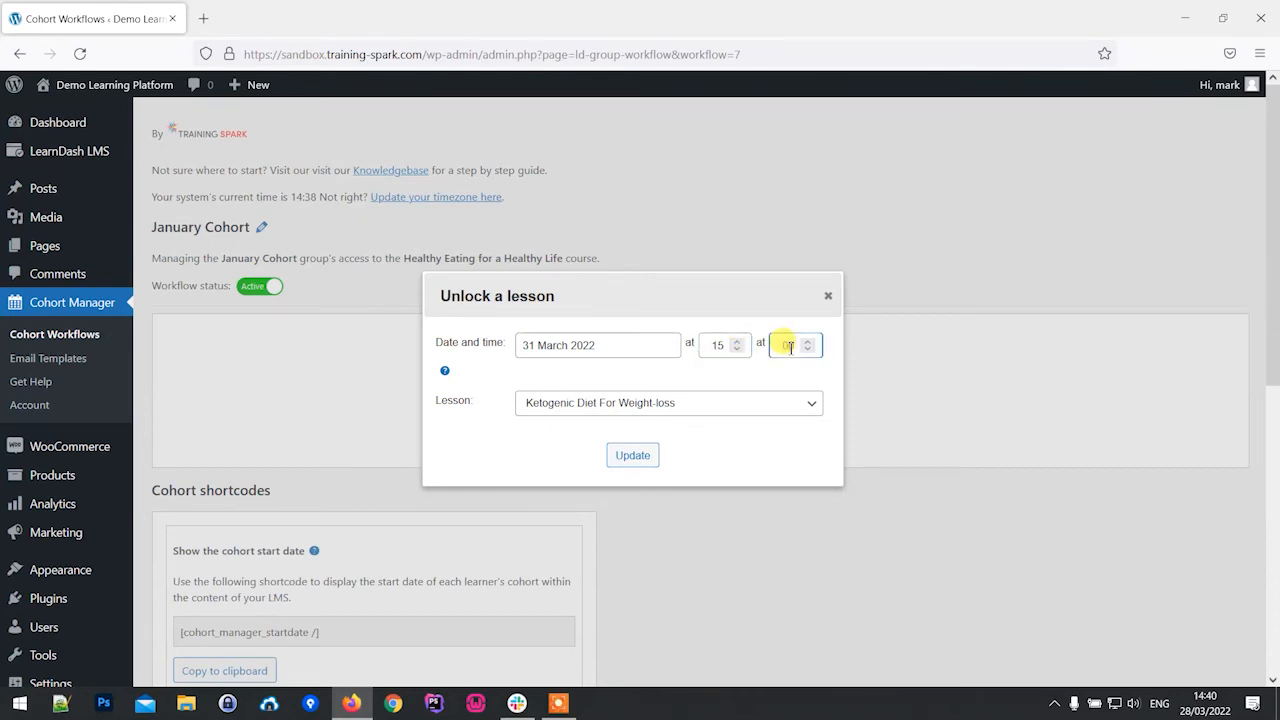
left_click(766, 373)
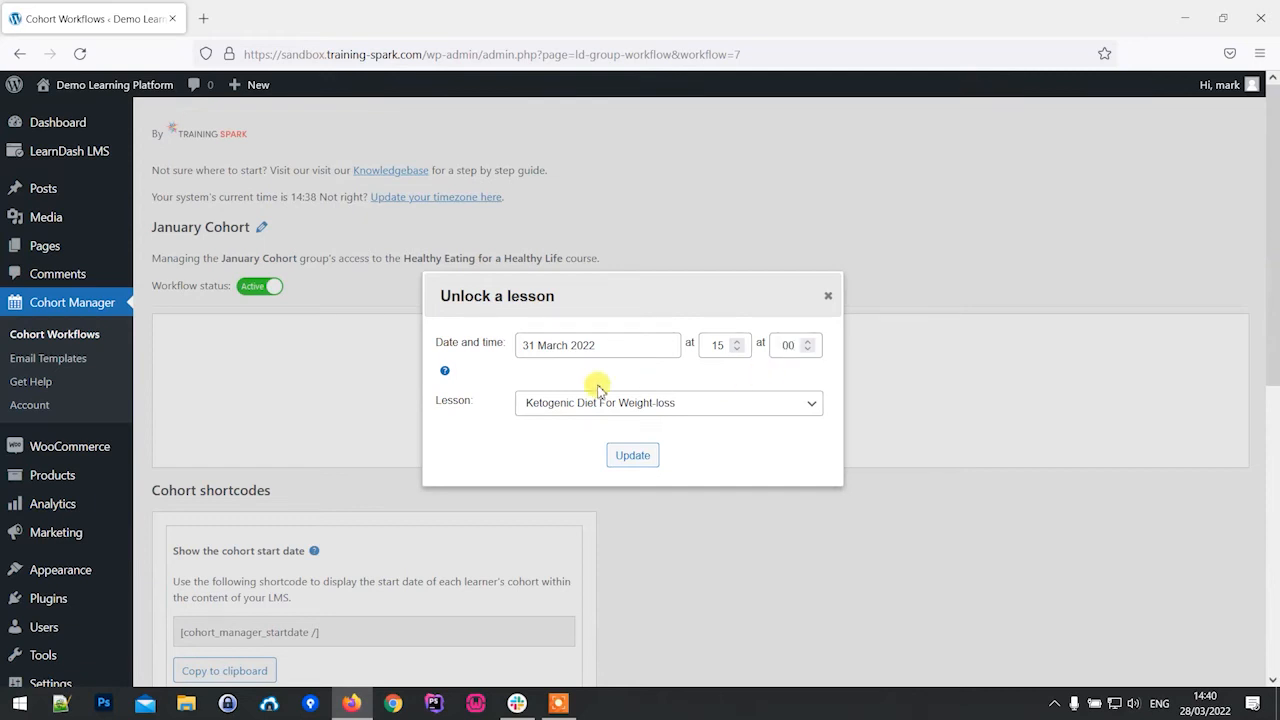
left_click(566, 417)
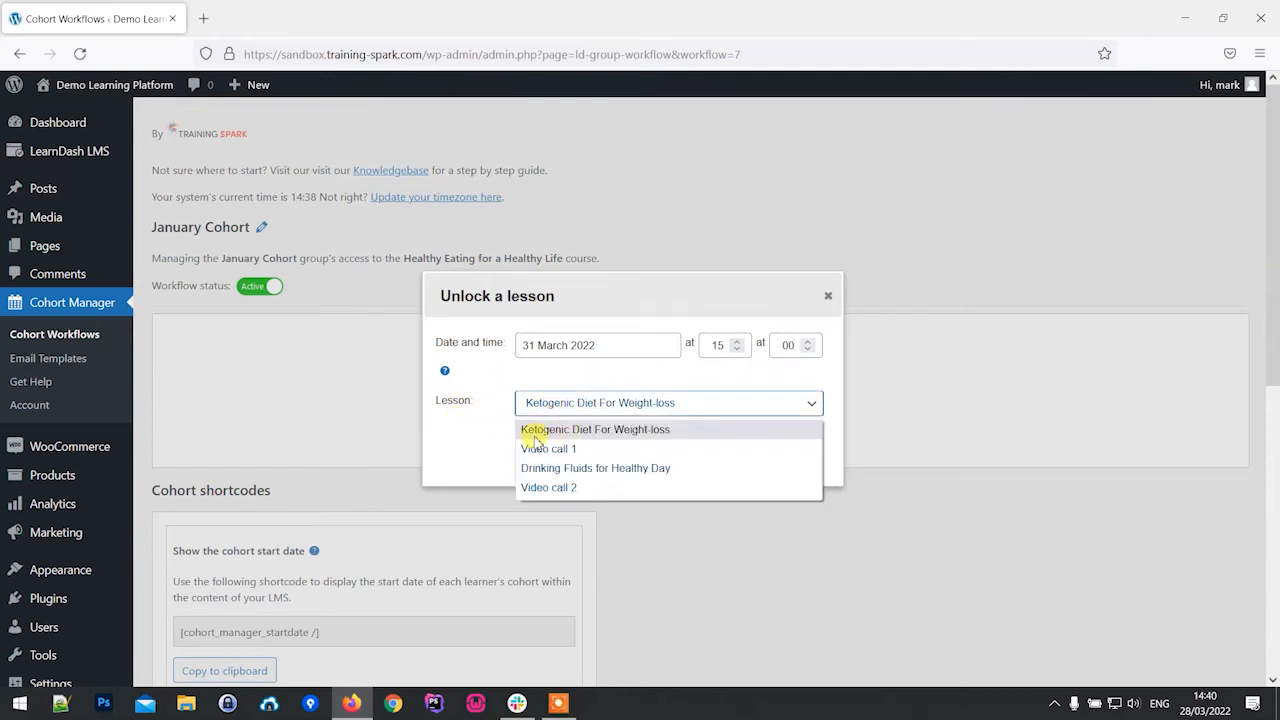
left_click(656, 436)
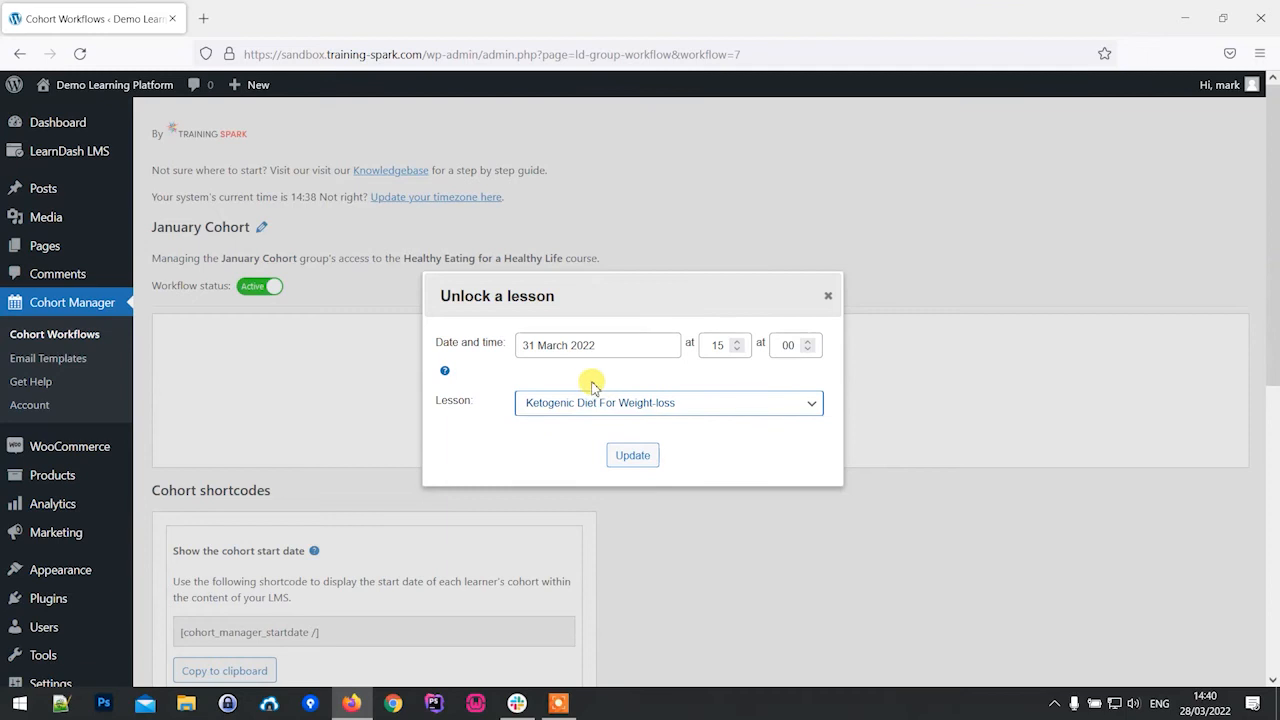
left_click(632, 457)
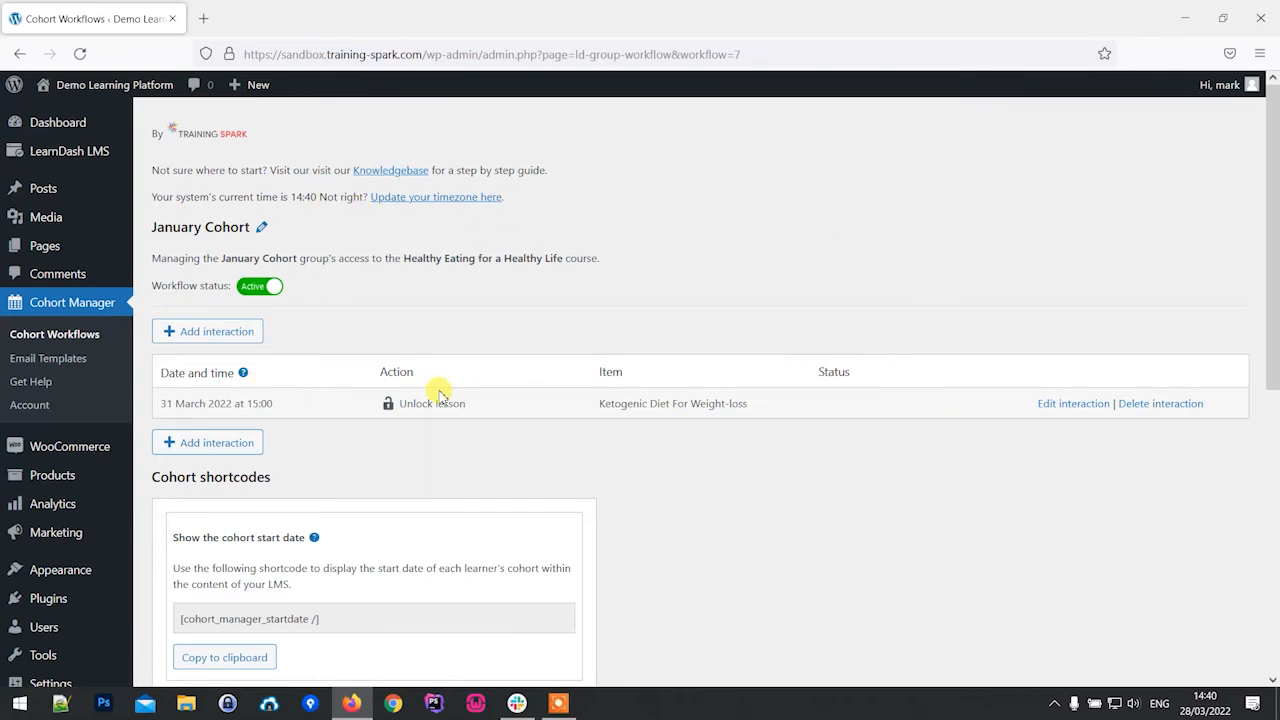
Step: Look over the available interaction types without adding one and return to the list of cohort workflows
left_click(215, 333)
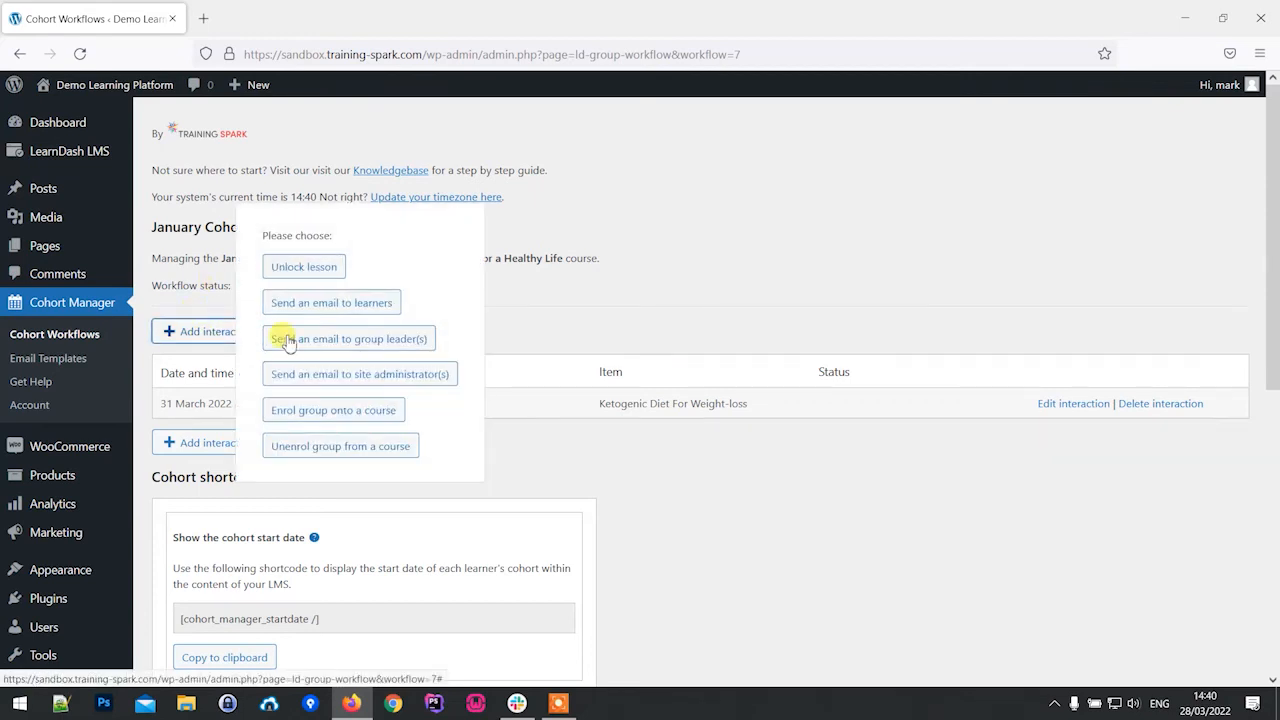
left_click(678, 450)
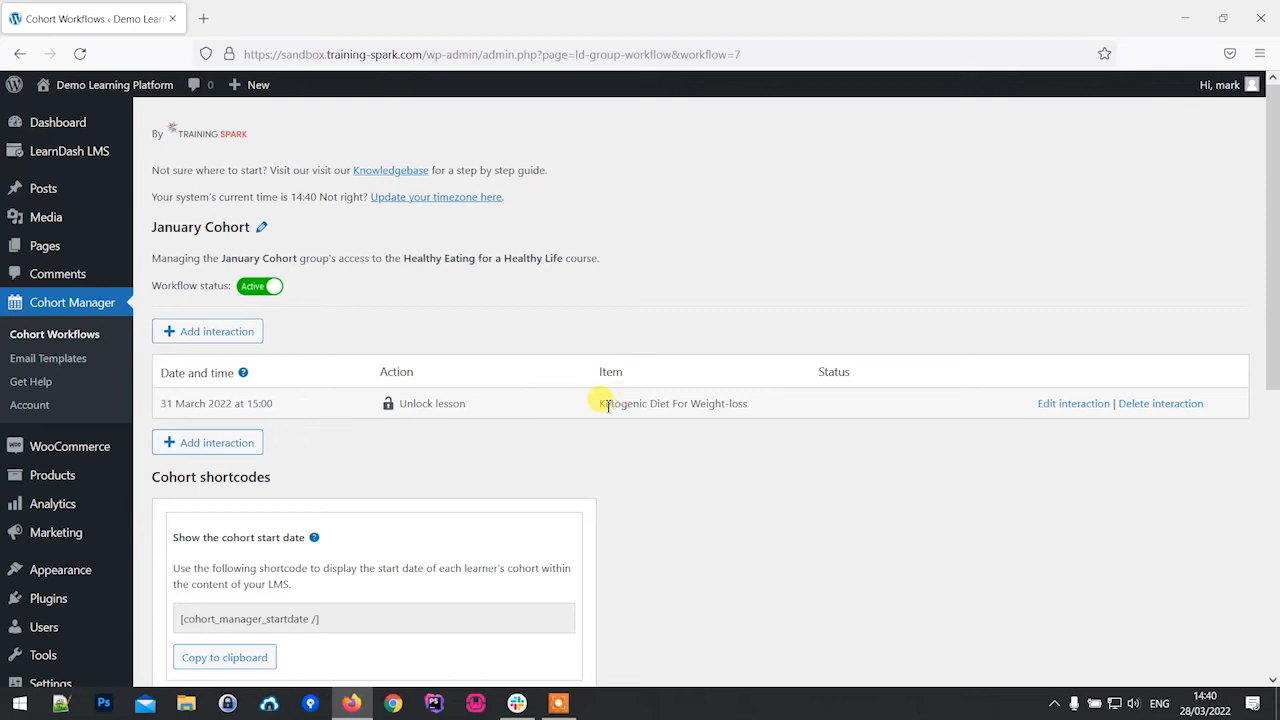
left_click(90, 338)
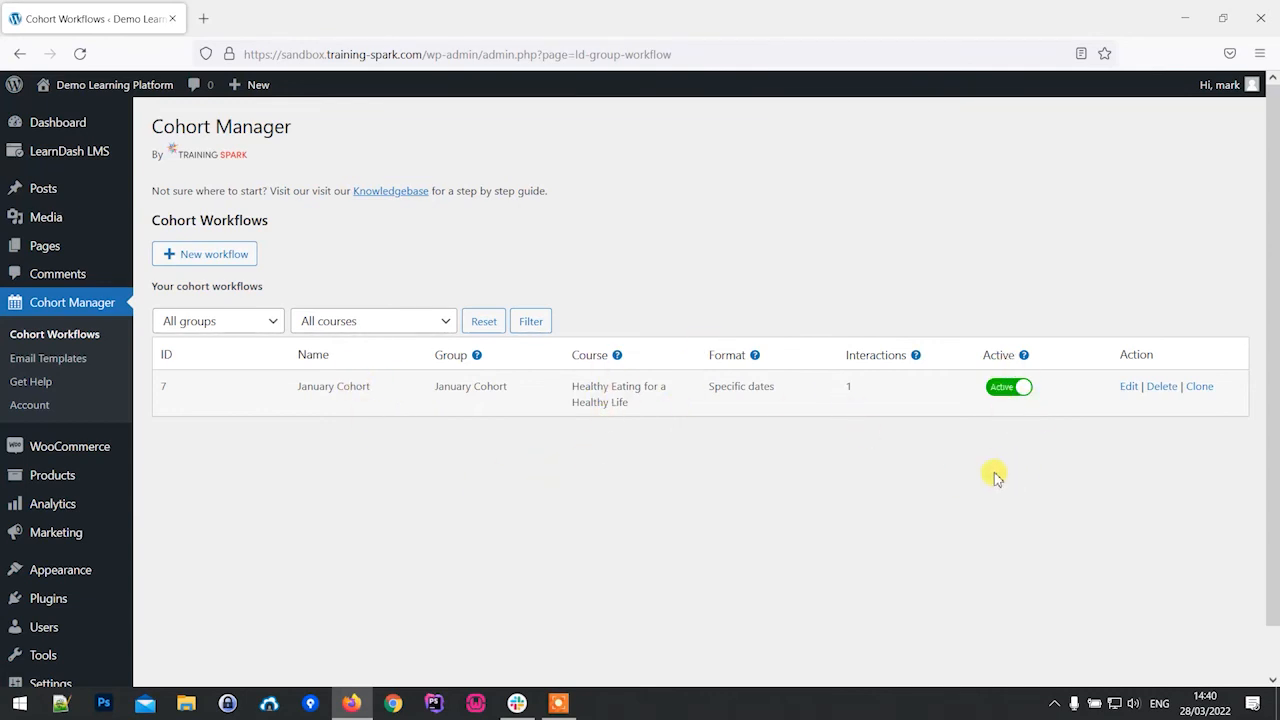
Step: Start a new workflow named February Cohort for the February Cohort group and the Healthy Eating for a Healthy Life course
left_click(228, 257)
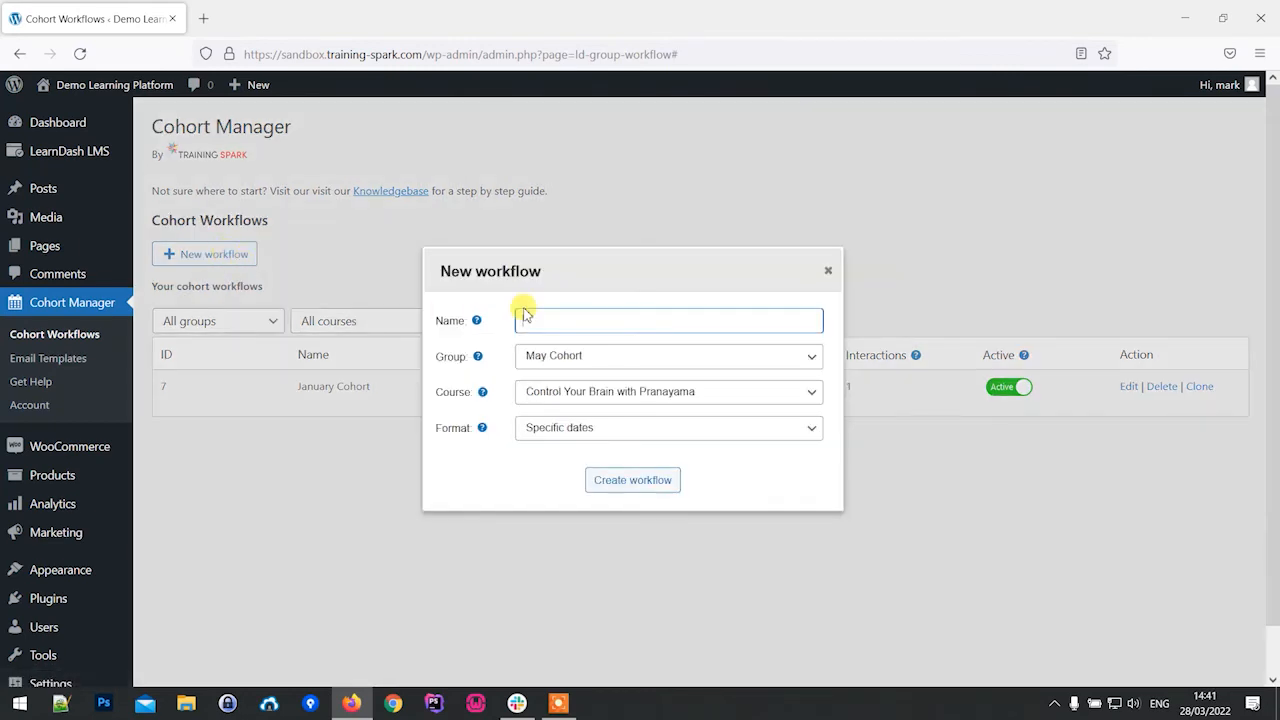
type("February Coho")
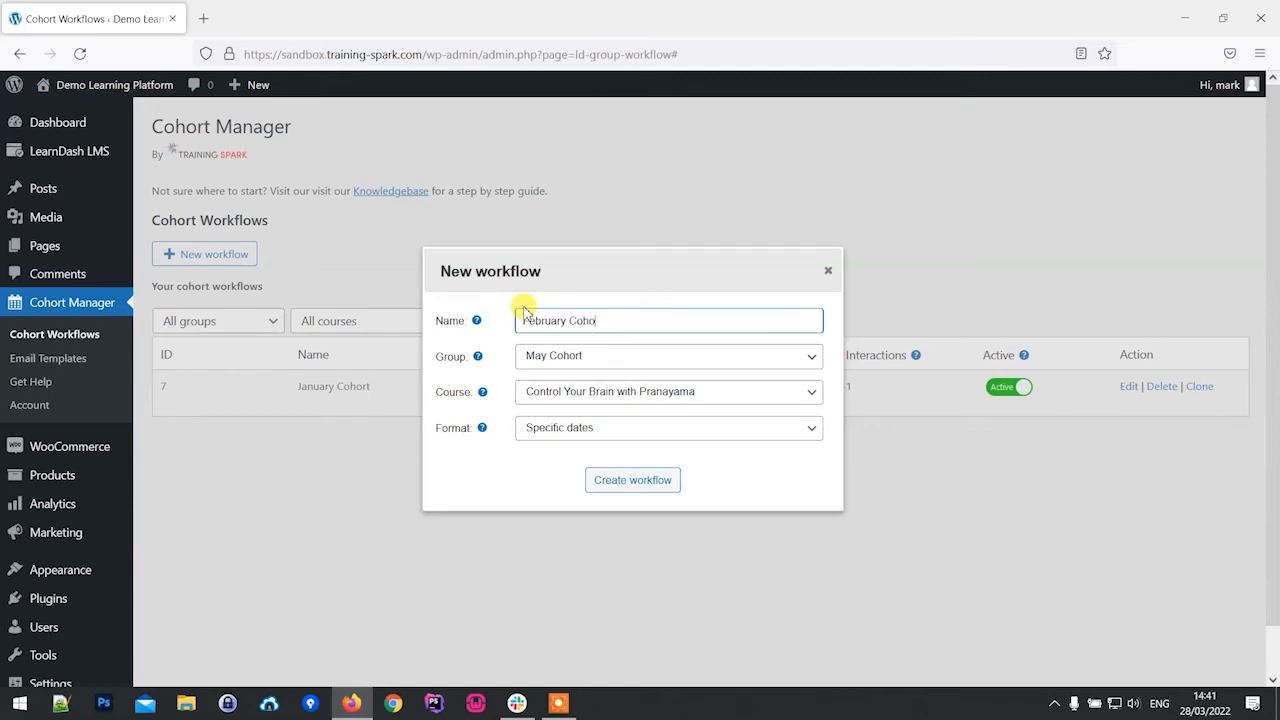
type("rt")
left_click(583, 357)
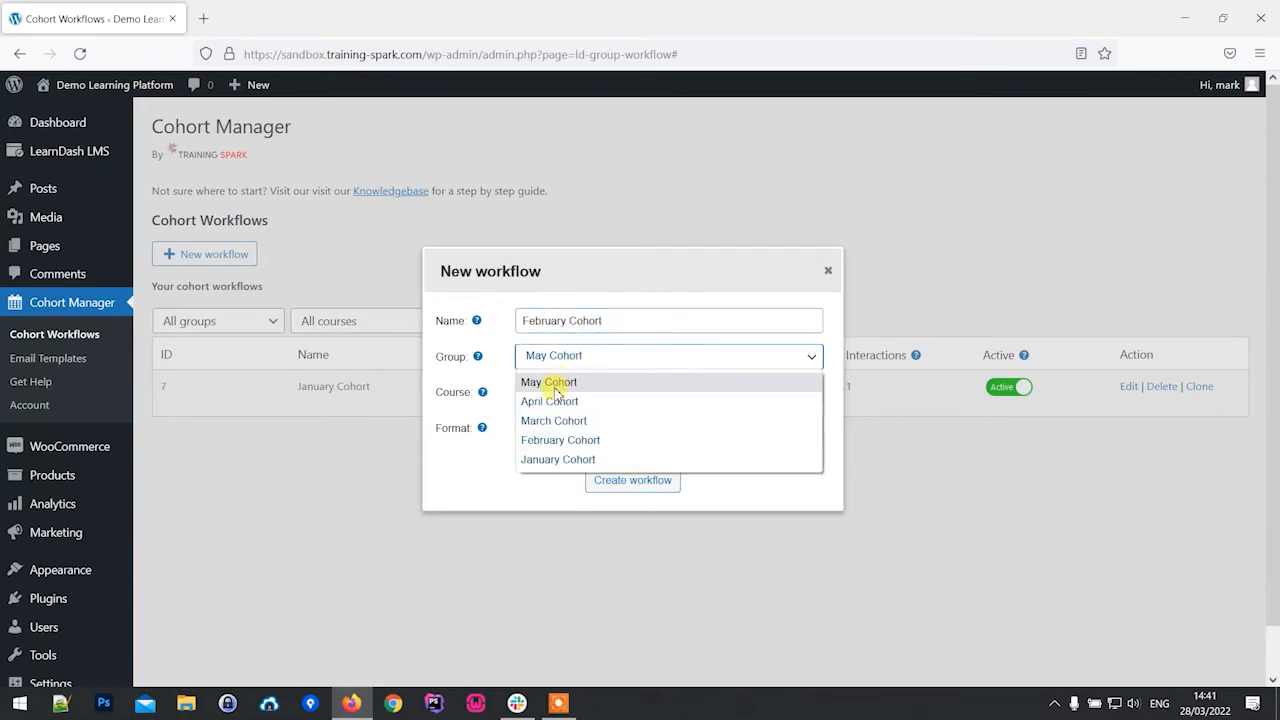
left_click(576, 441)
left_click(572, 393)
left_click(578, 456)
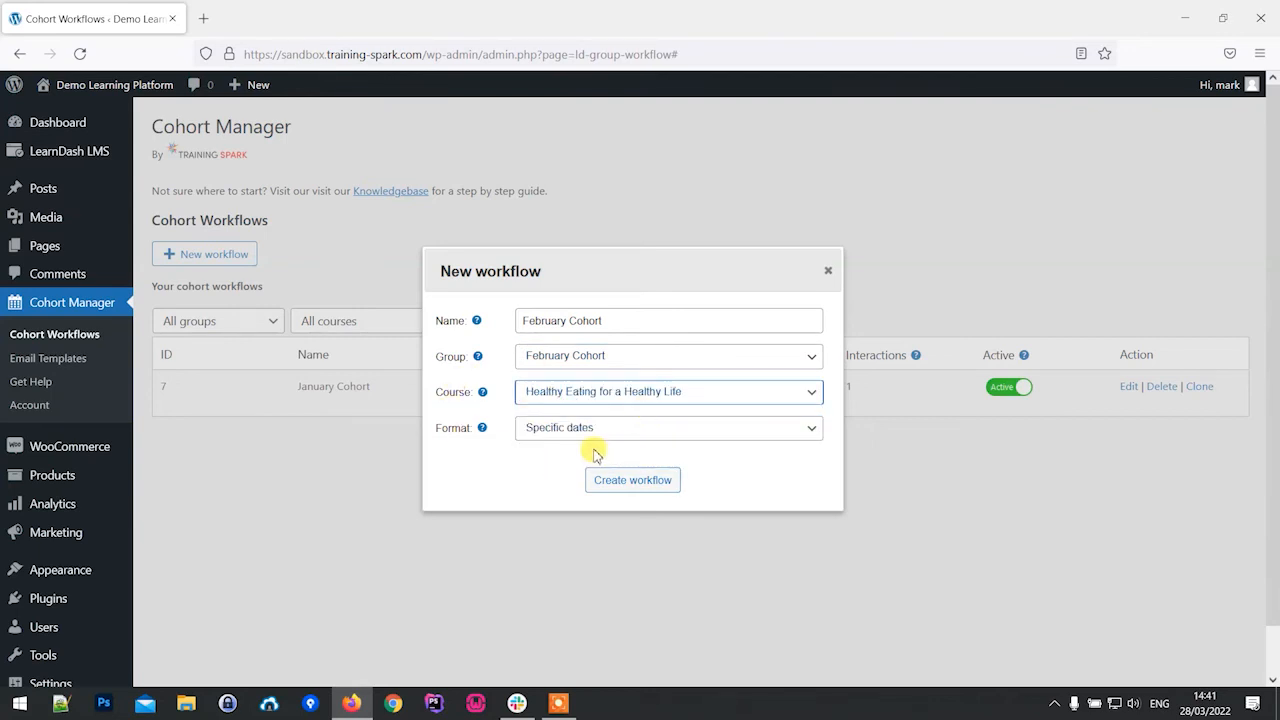
Step: Set the format to X days from course start, starting 12 May 2022 at 12:00, and create the workflow
left_click(595, 434)
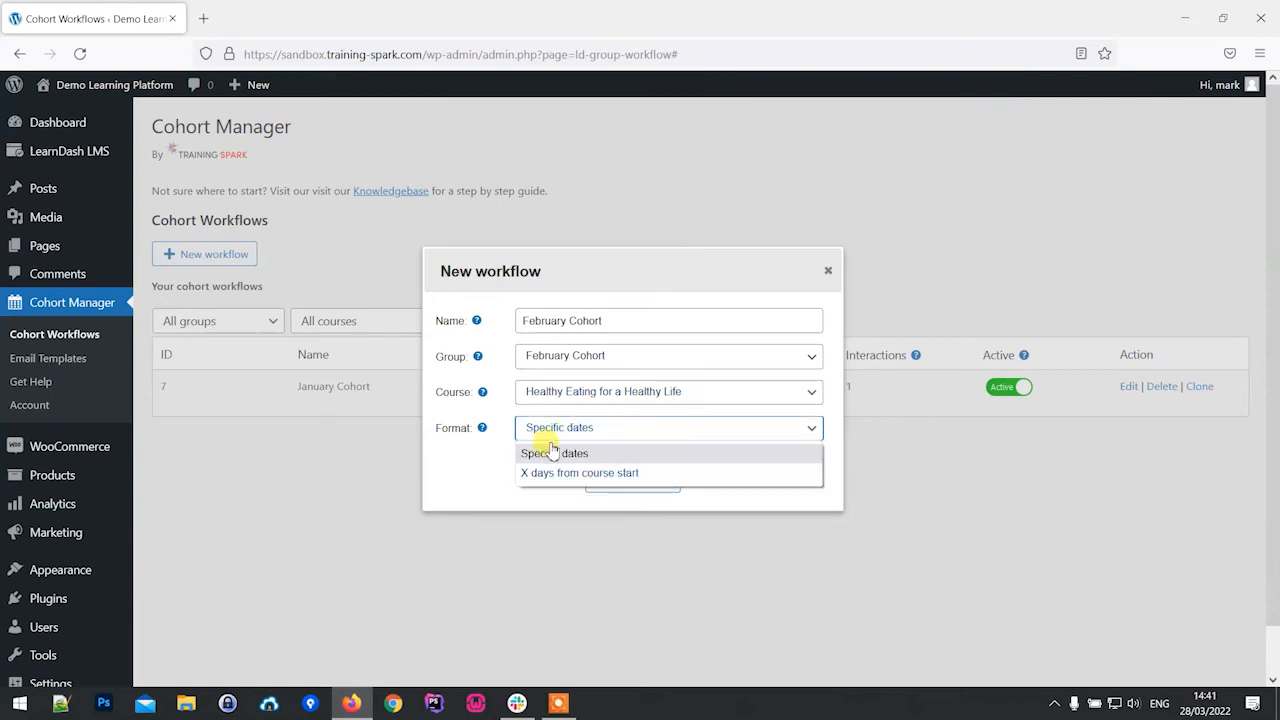
left_click(609, 473)
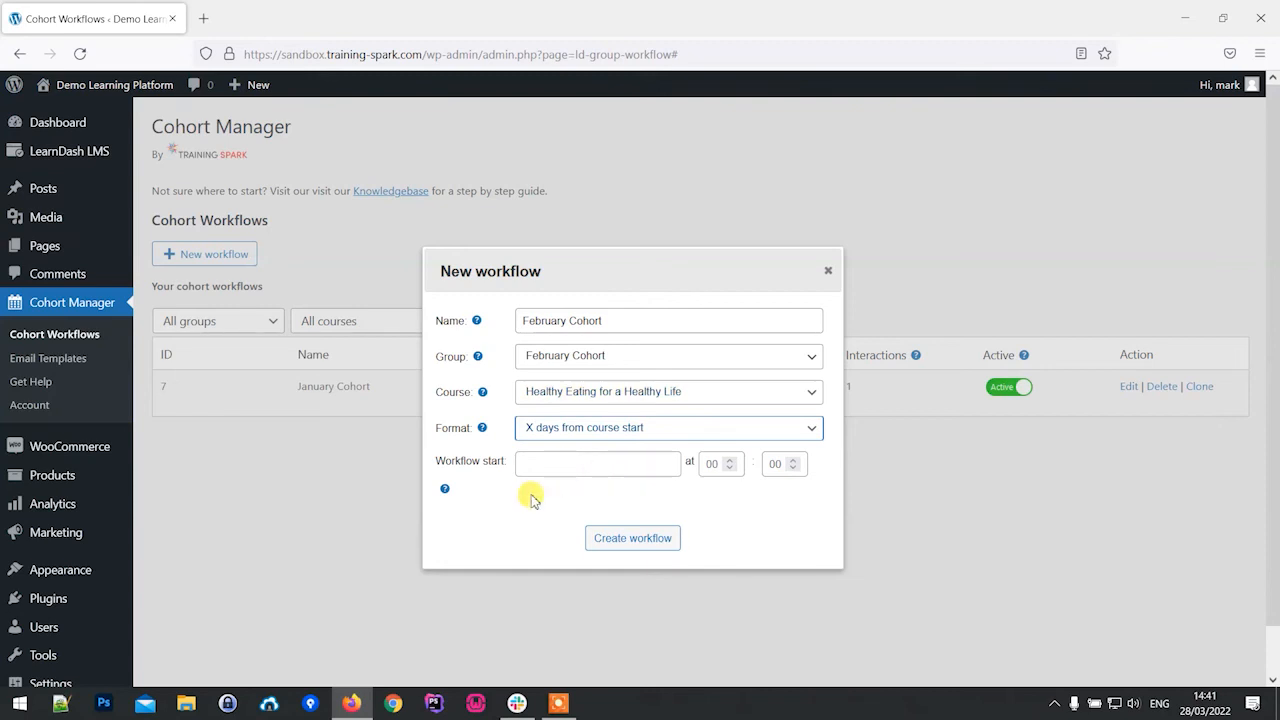
left_click(545, 465)
left_click(689, 491)
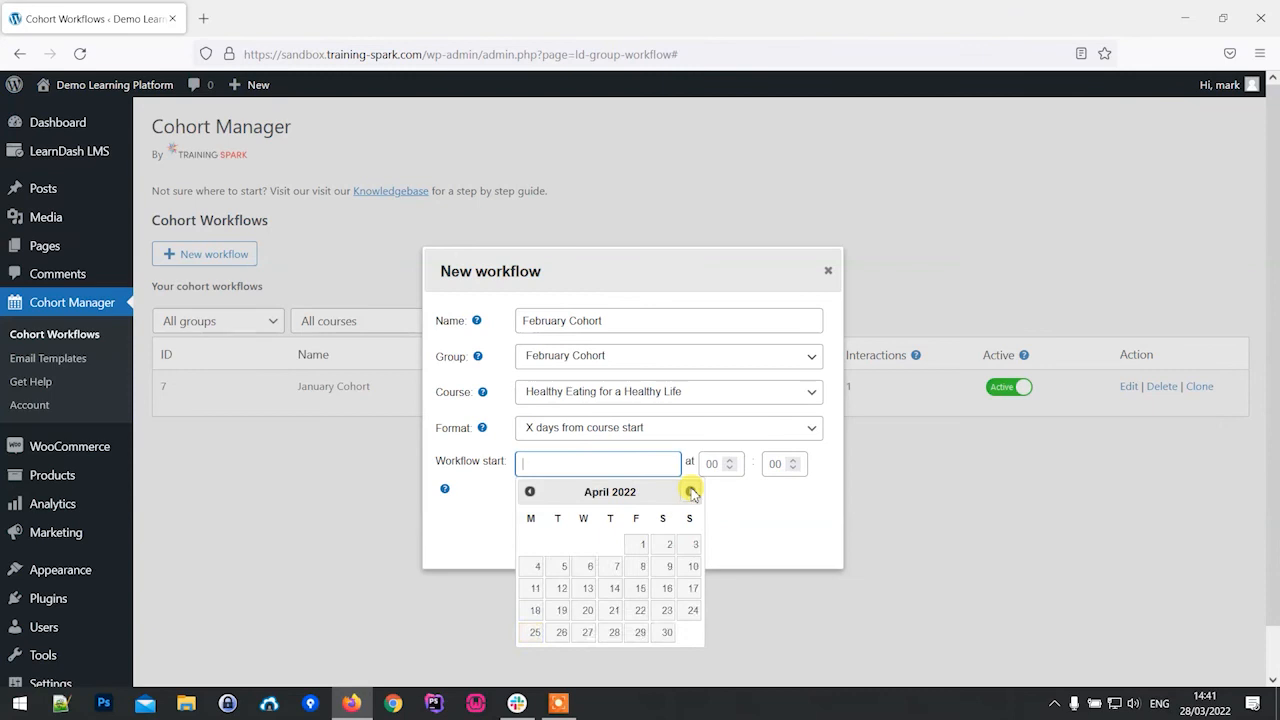
left_click(689, 491)
left_click(615, 589)
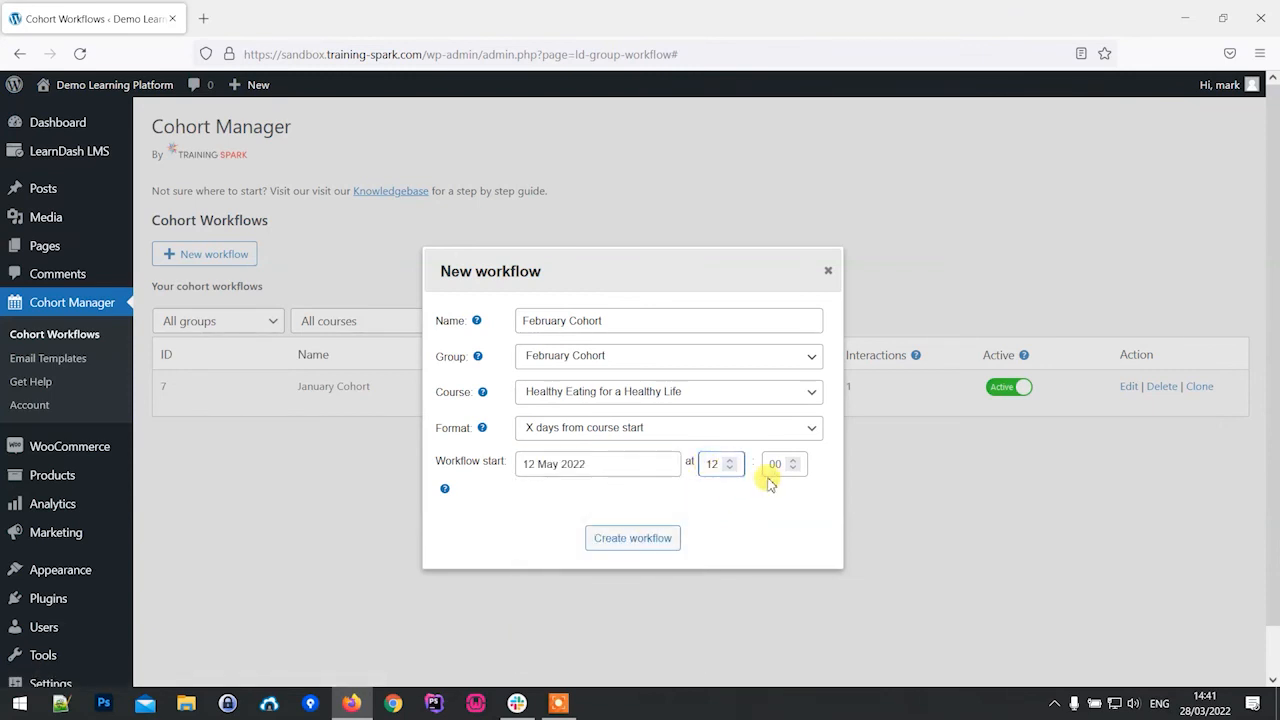
left_click(651, 540)
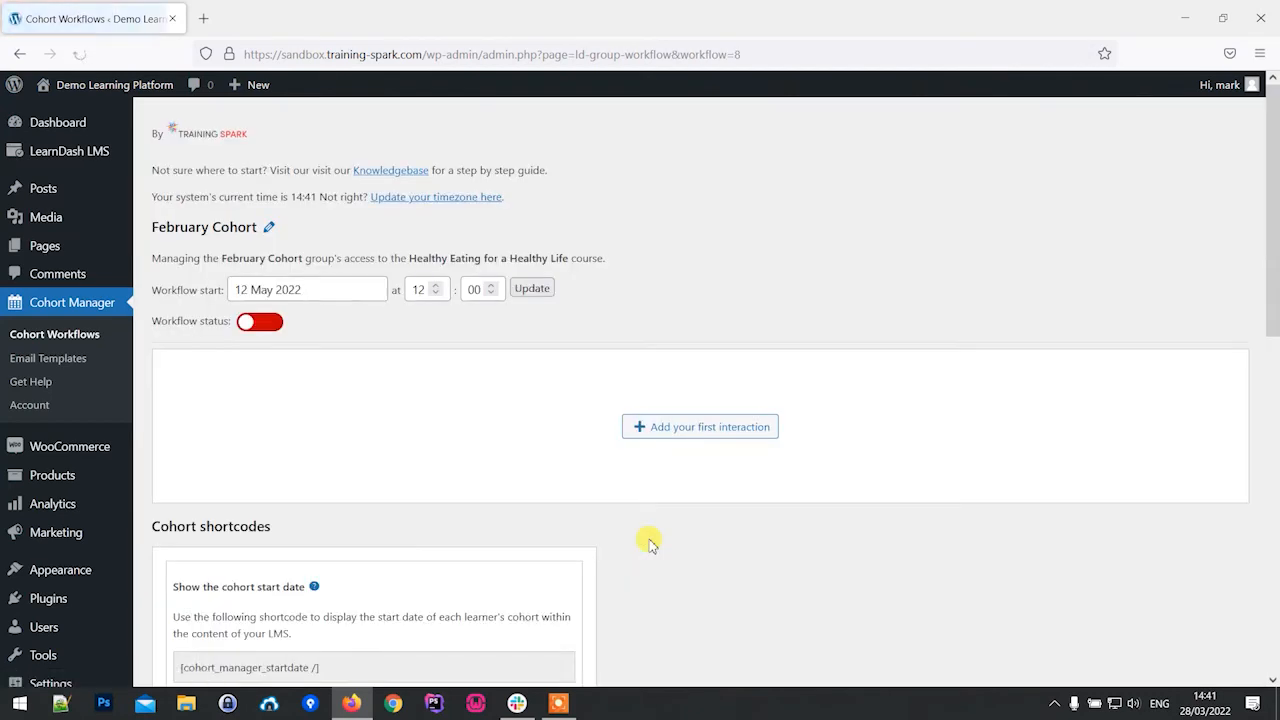
Step: Activate the February Cohort workflow and add an interaction unlocking the Ketogenic Diet For Weight-loss lesson 7 days after course start
left_click(256, 325)
left_click(686, 426)
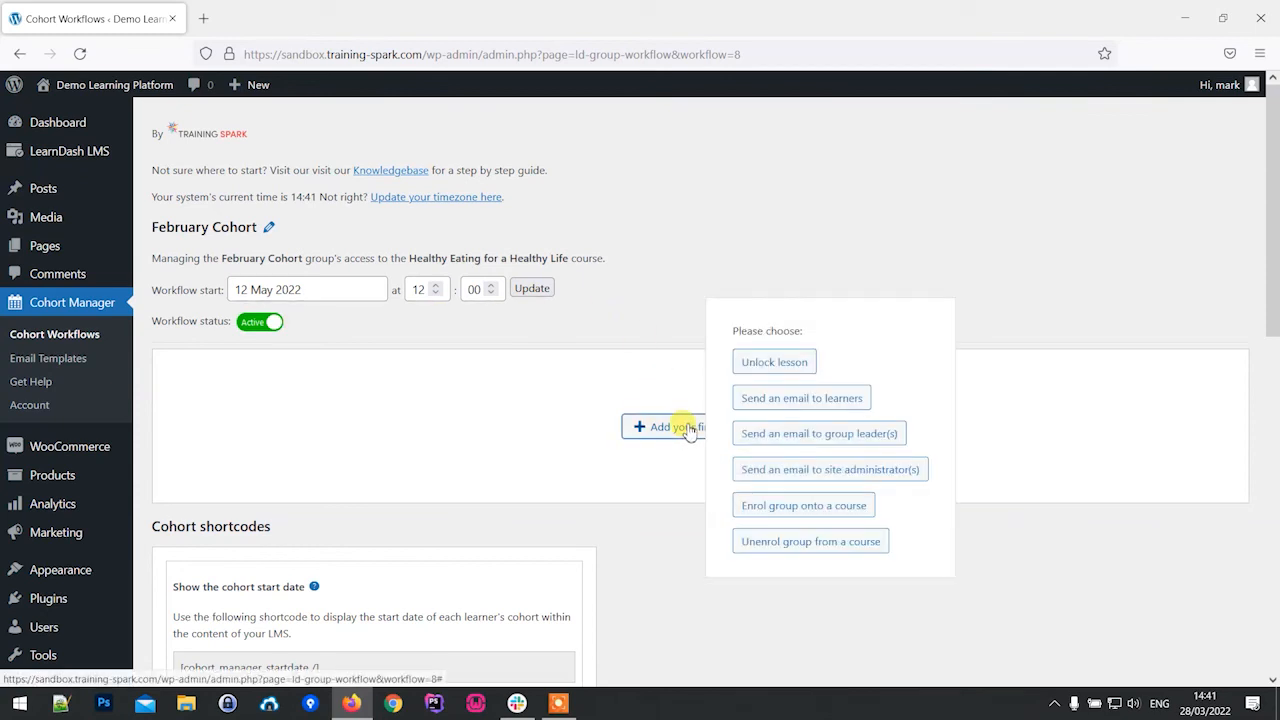
left_click(774, 362)
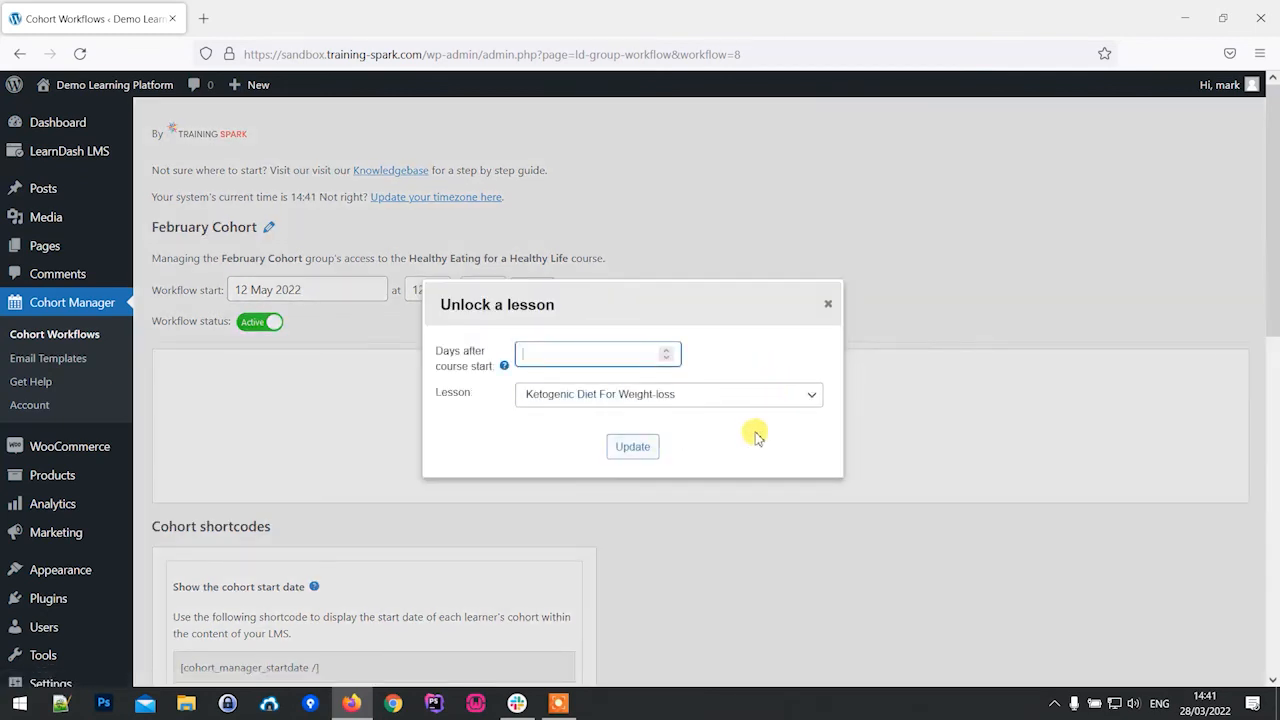
left_click_drag(496, 303, 463, 368)
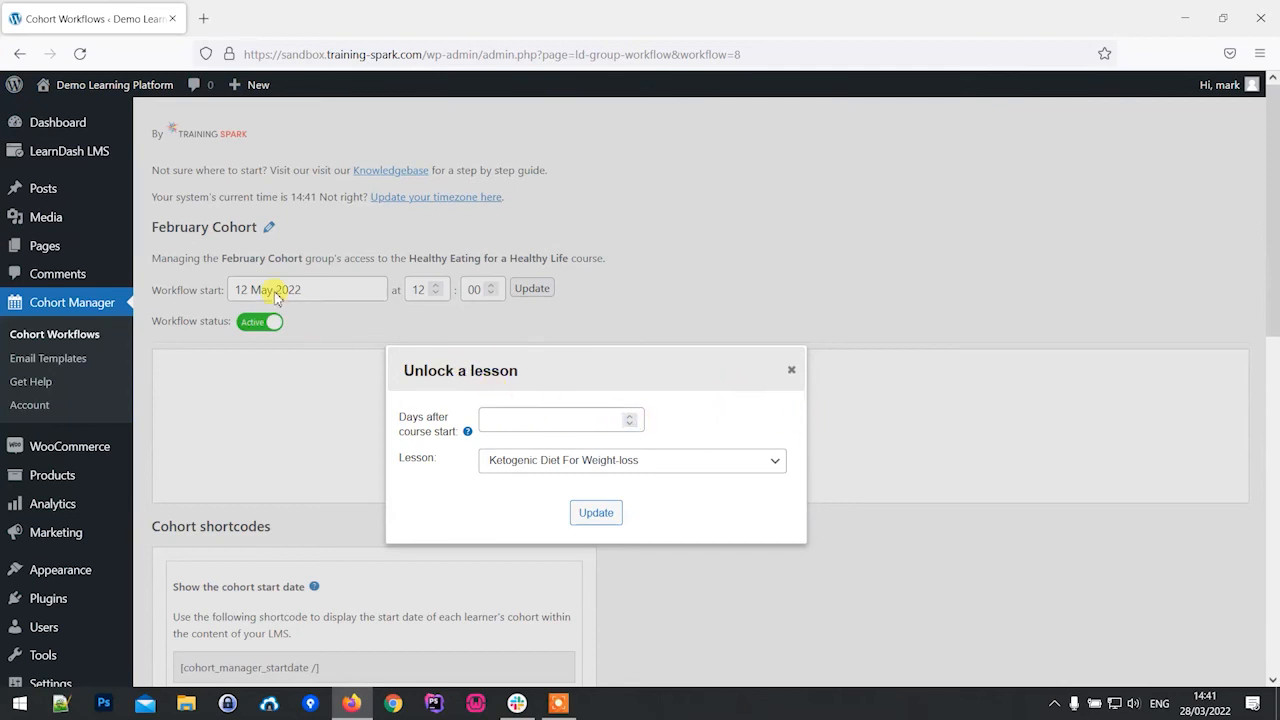
left_click(550, 420)
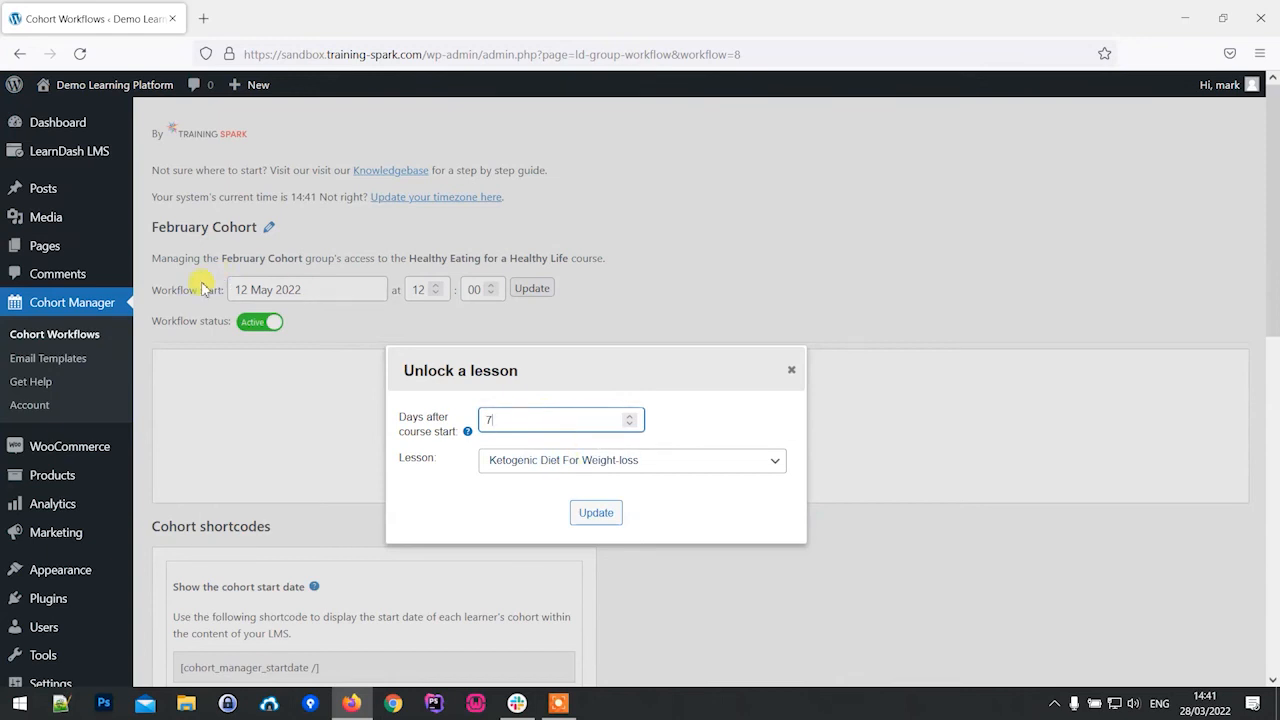
left_click(600, 514)
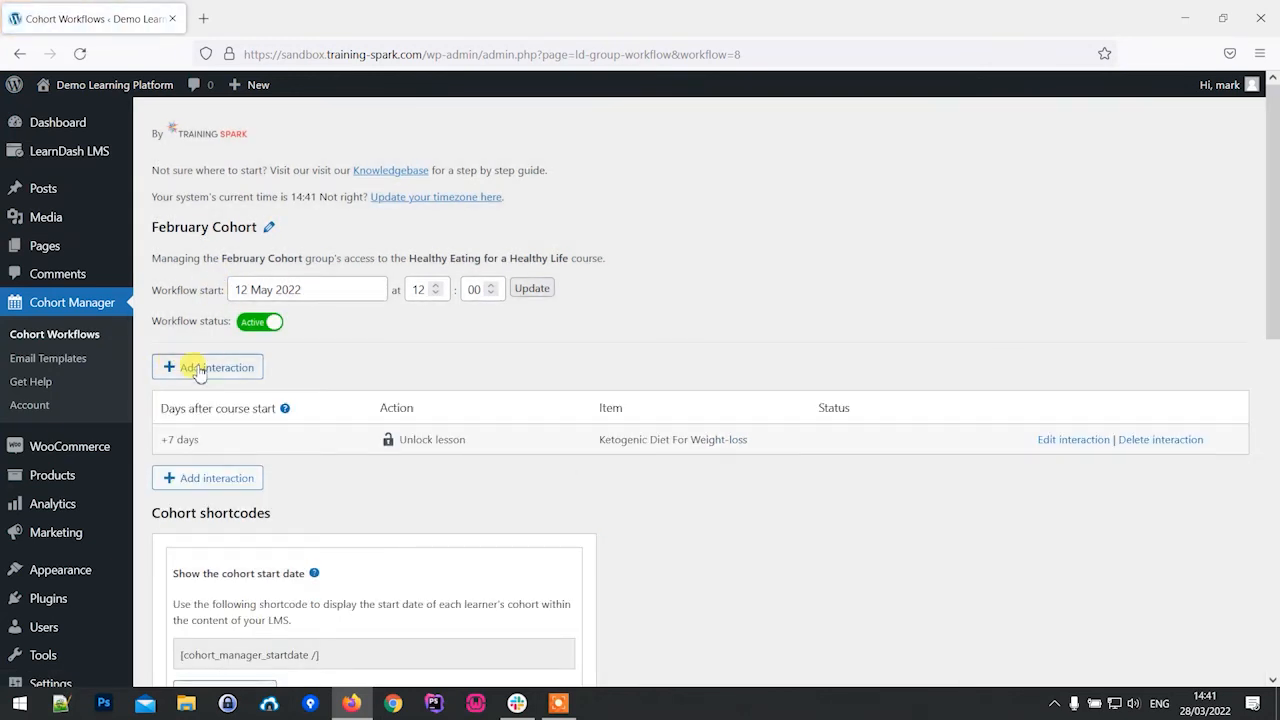
Step: Add a second interaction to the February Cohort workflow that unlocks the Video call 1 lesson 14 days after course start
left_click(190, 366)
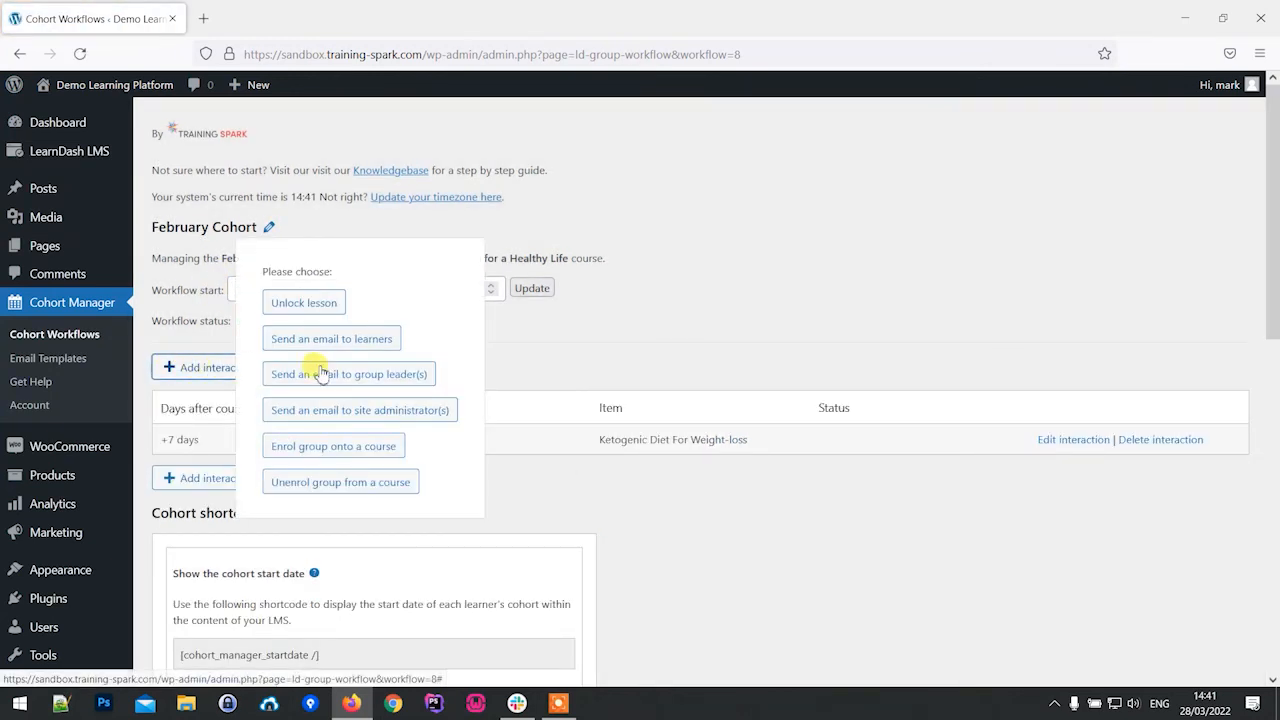
left_click(324, 305)
left_click(580, 395)
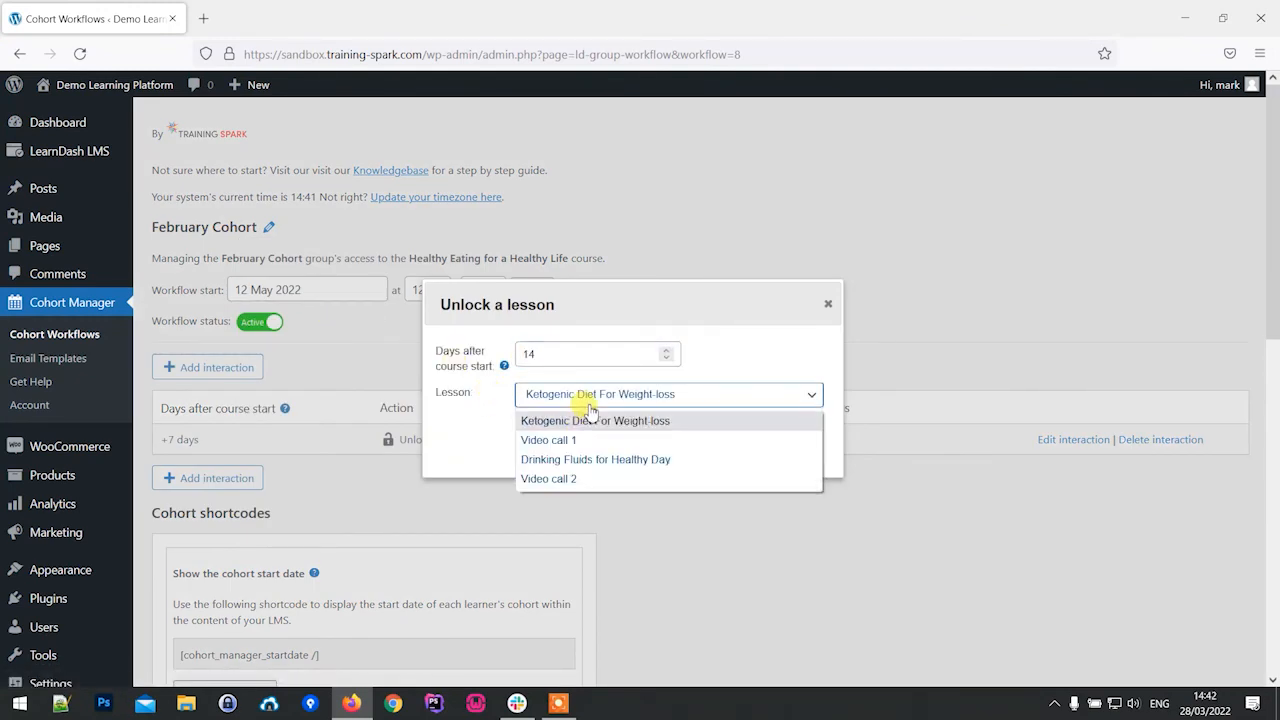
left_click(572, 437)
left_click(637, 449)
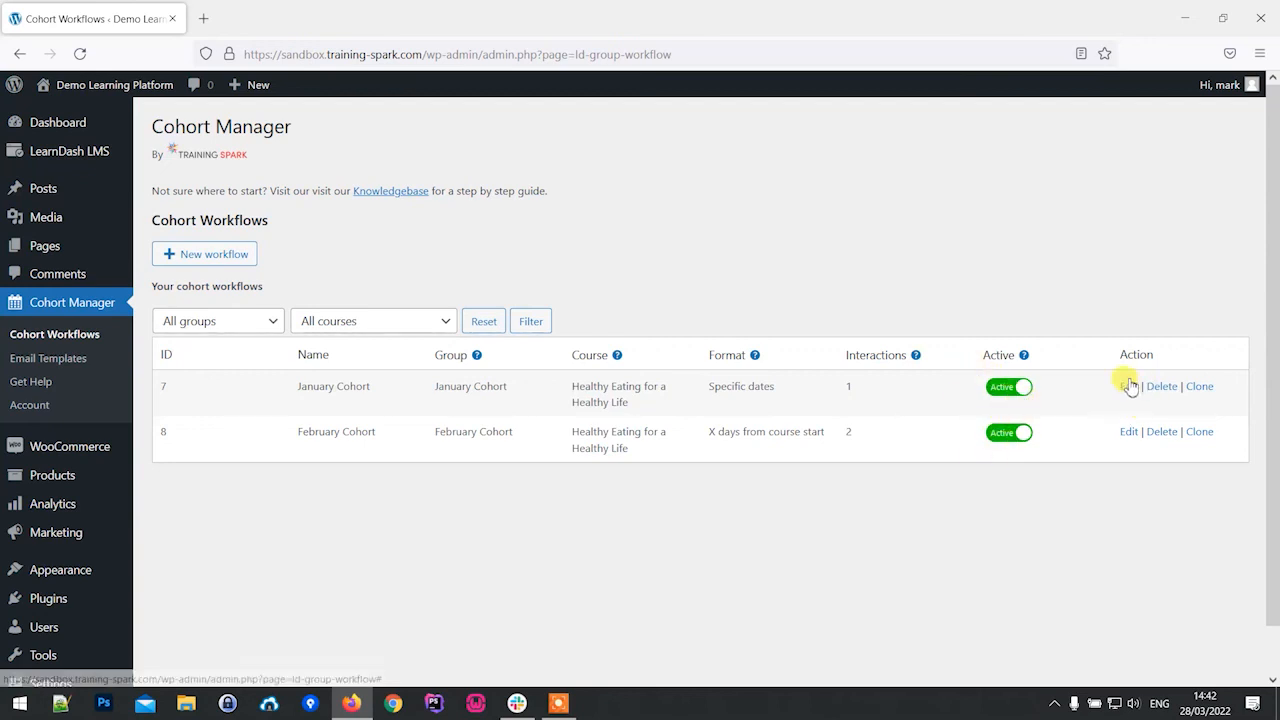
Step: Check the February Cohort workflow's interactions, return to the workflow list and delete that workflow
left_click(1128, 433)
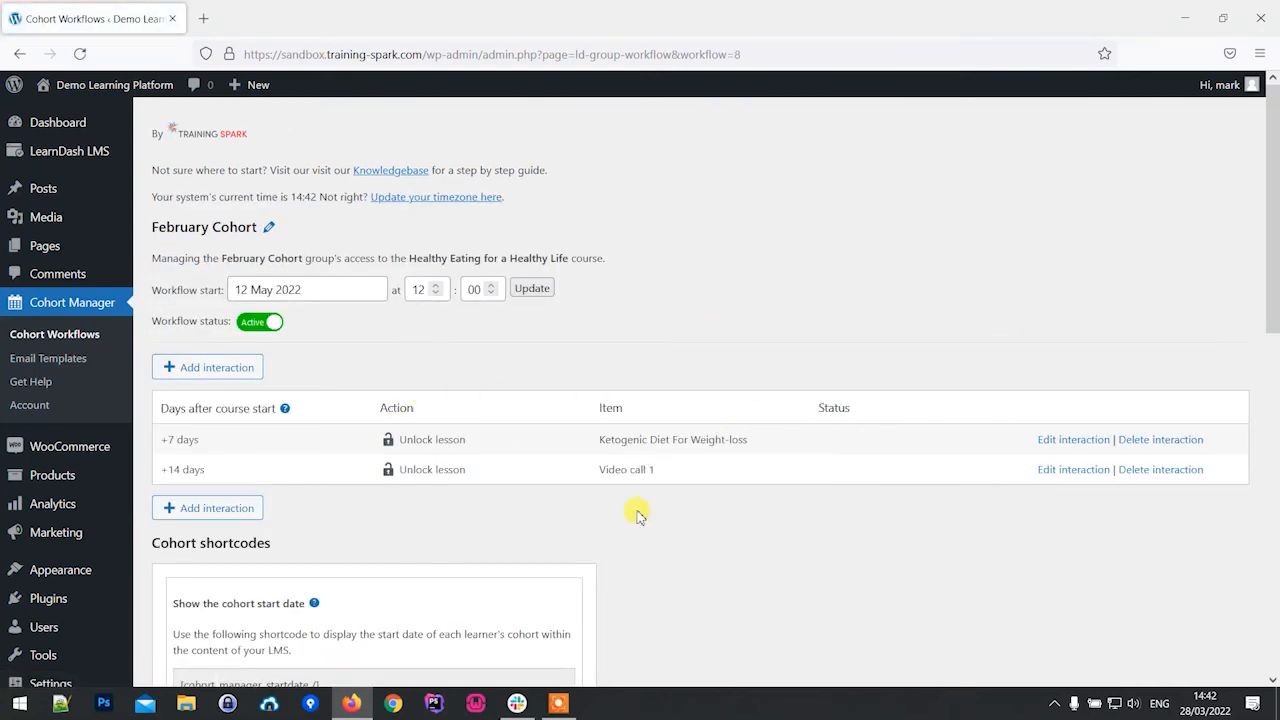
left_click(20, 54)
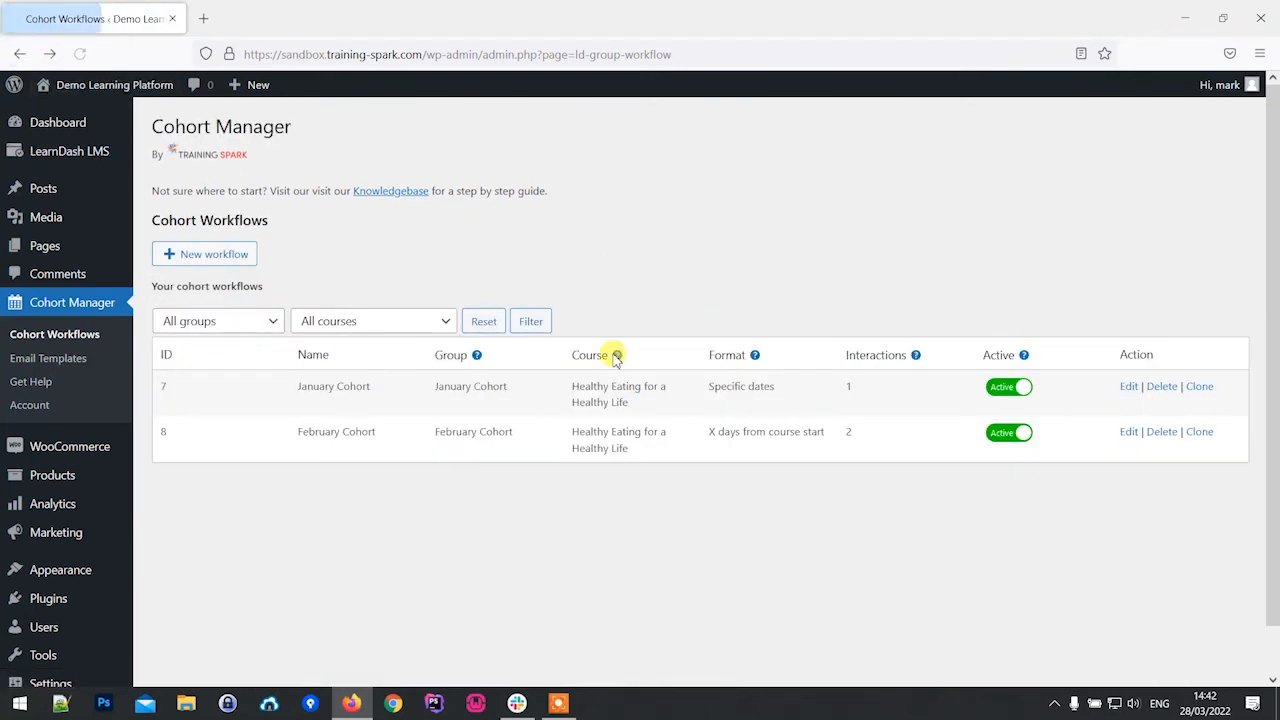
left_click(1161, 434)
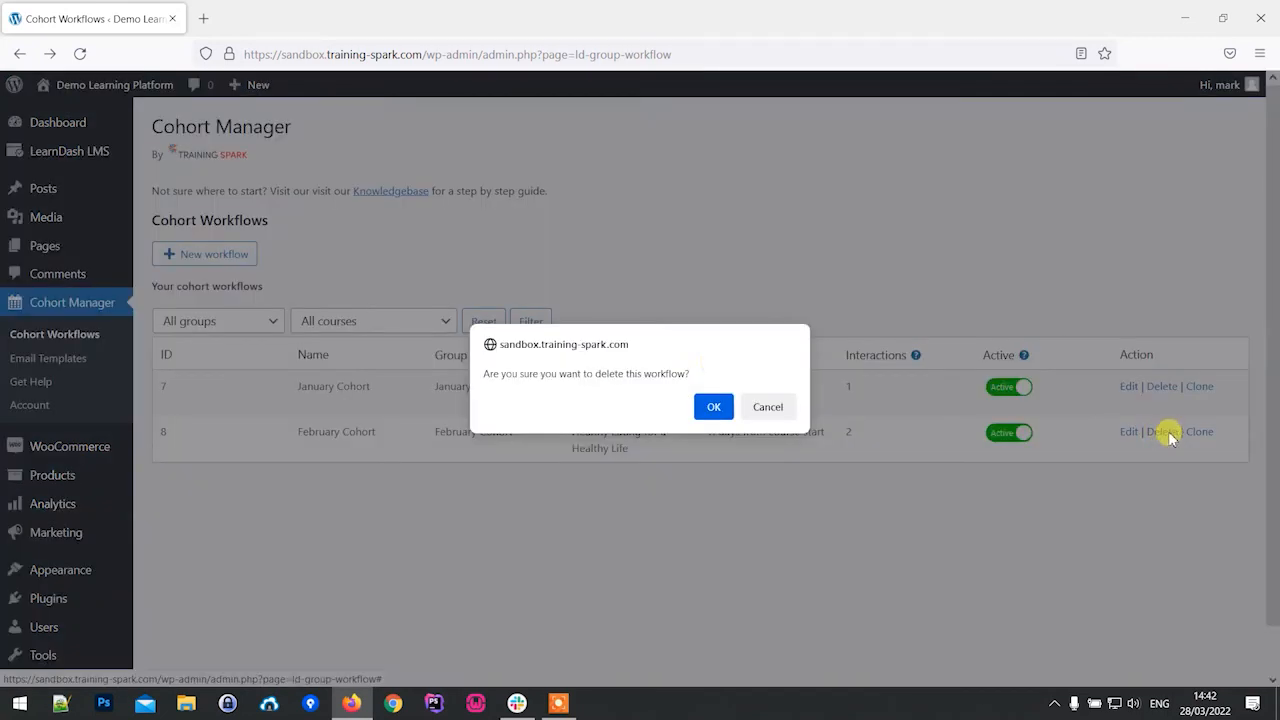
left_click(712, 406)
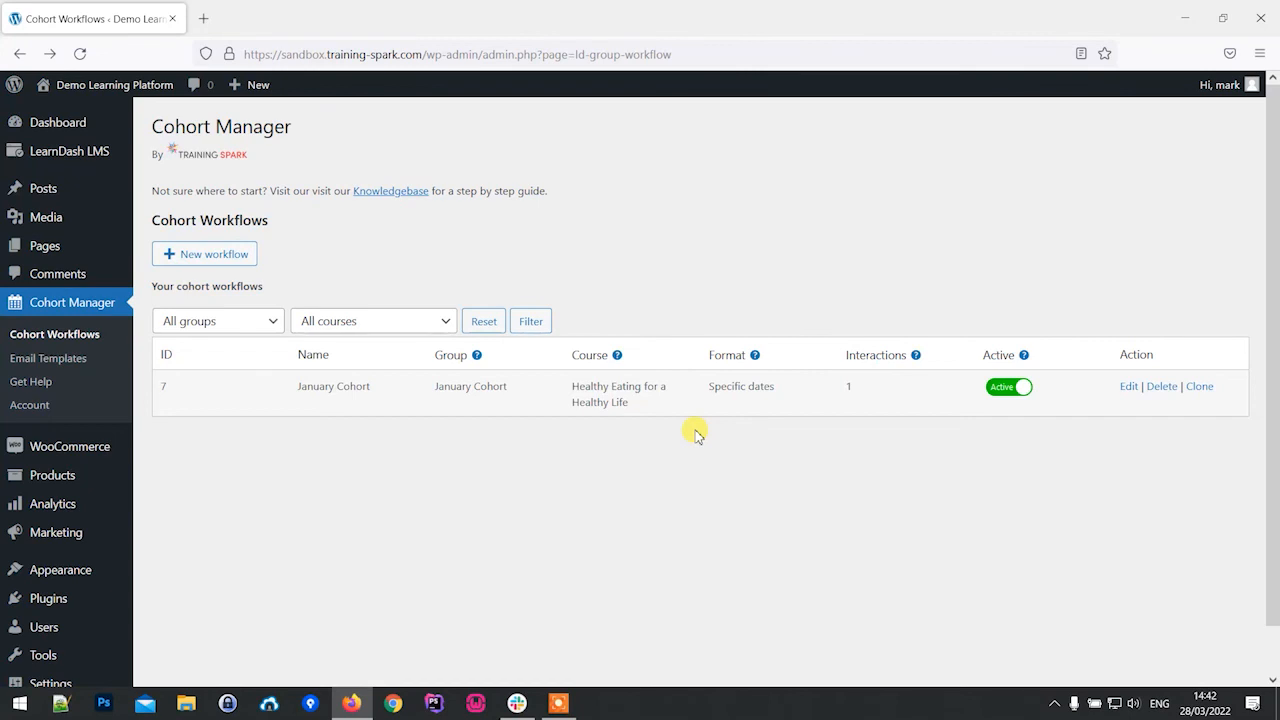
Step: Clone the January Cohort workflow under the name May Cohort and apply it to the May Cohort group
left_click(1200, 387)
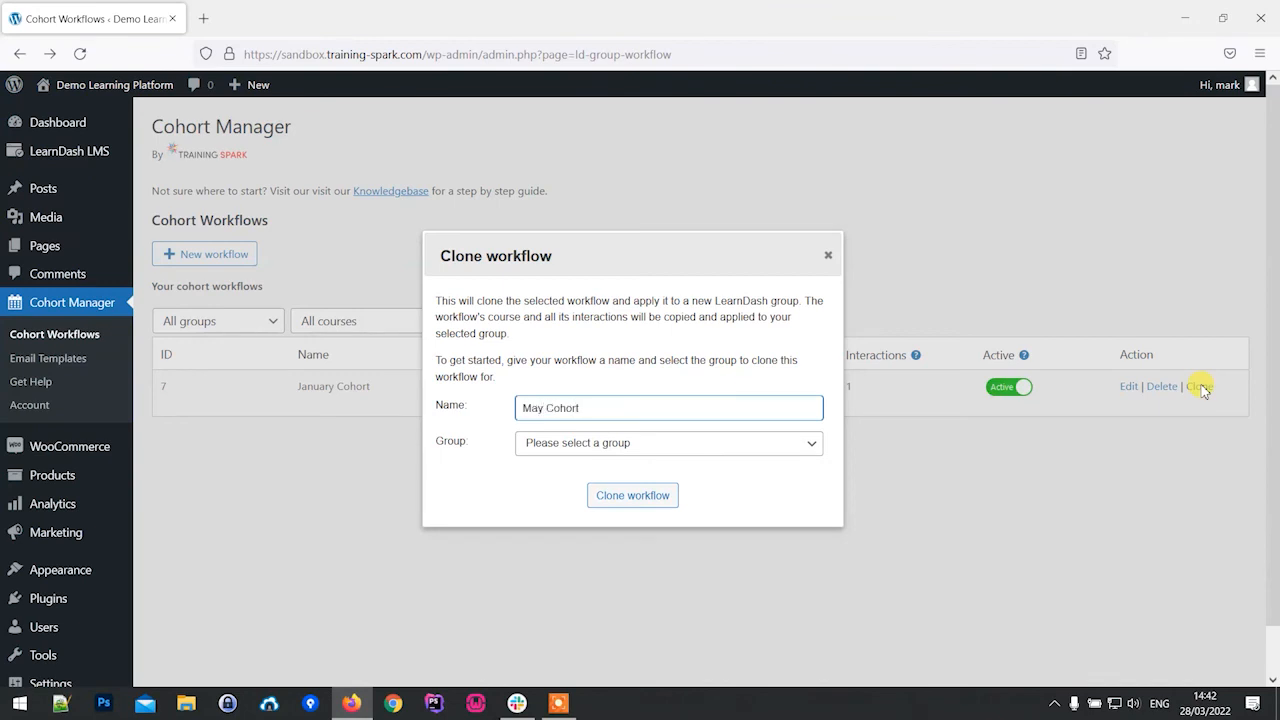
left_click(623, 444)
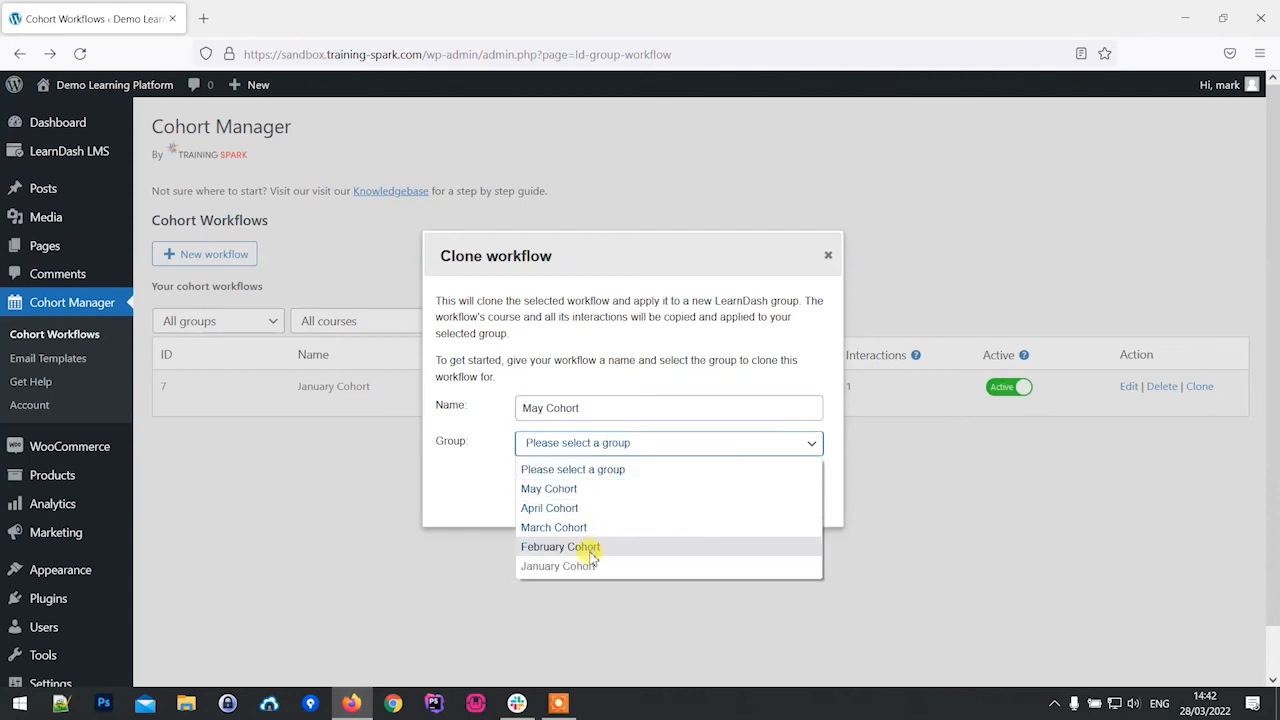
left_click(560, 489)
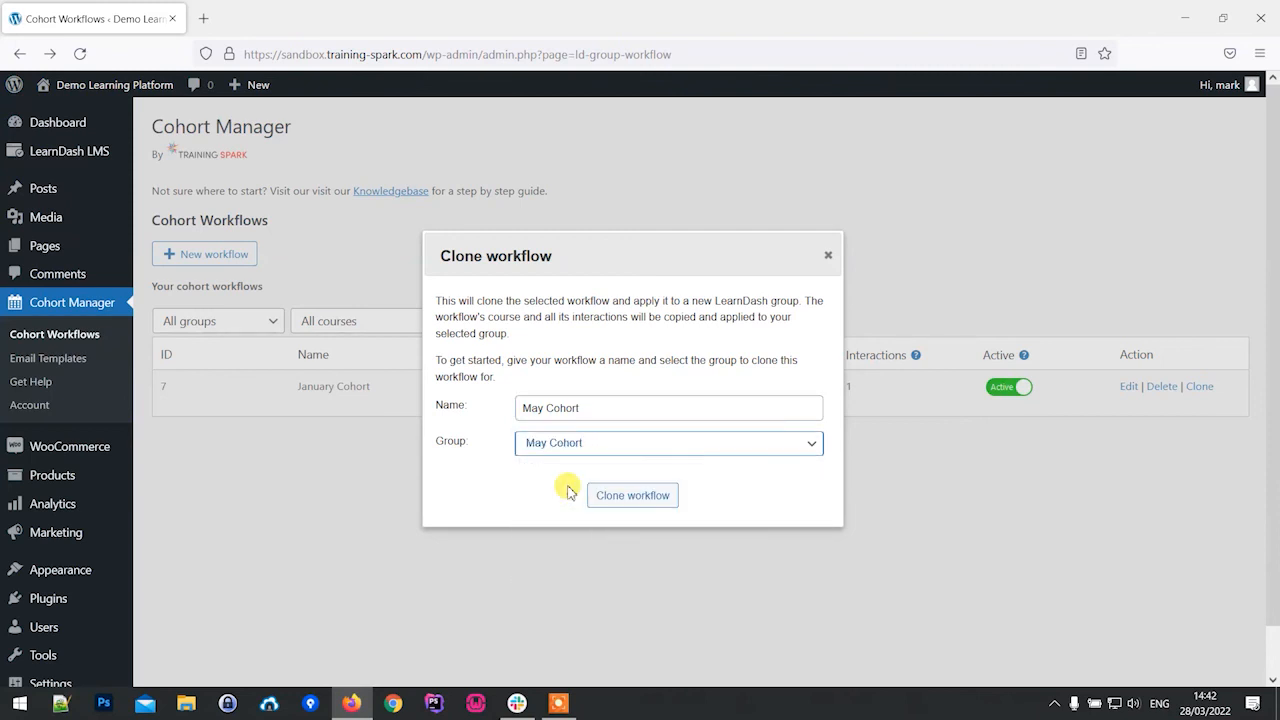
left_click(626, 503)
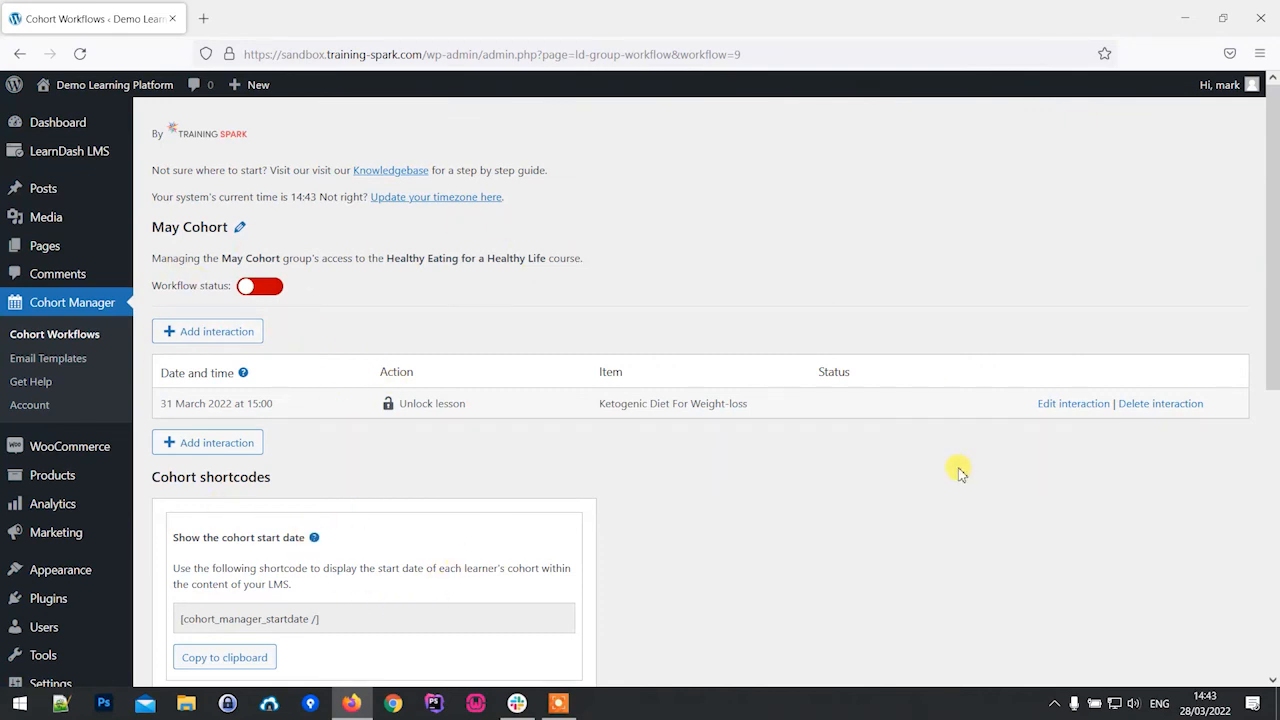
Step: Return to the workflow list, filter it by the January Cohort group across all courses, and reset the filter
left_click(57, 334)
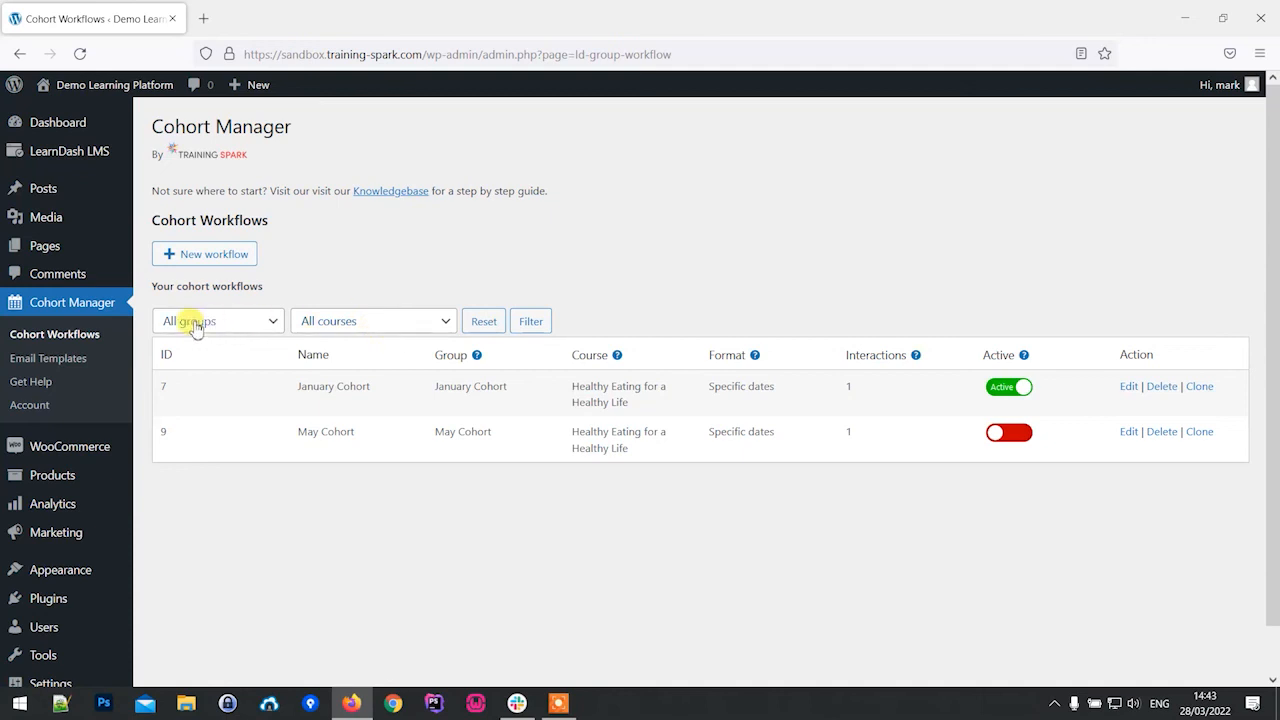
left_click(233, 325)
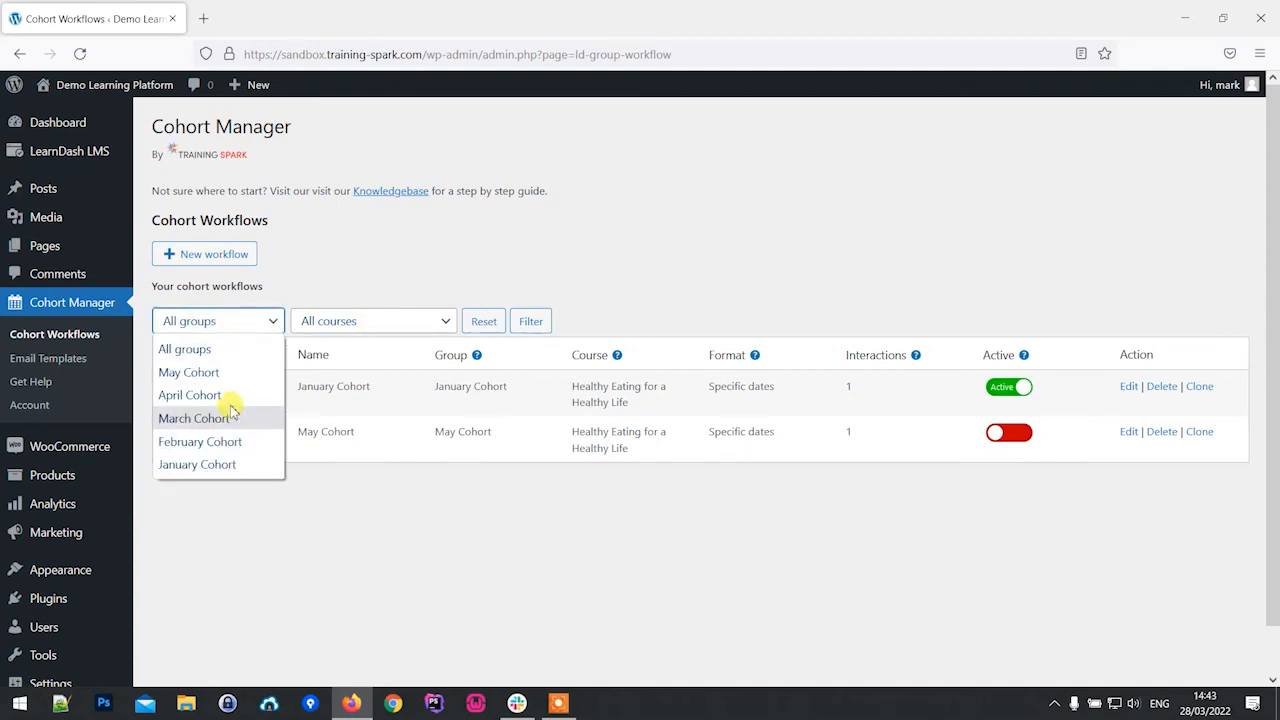
left_click(214, 464)
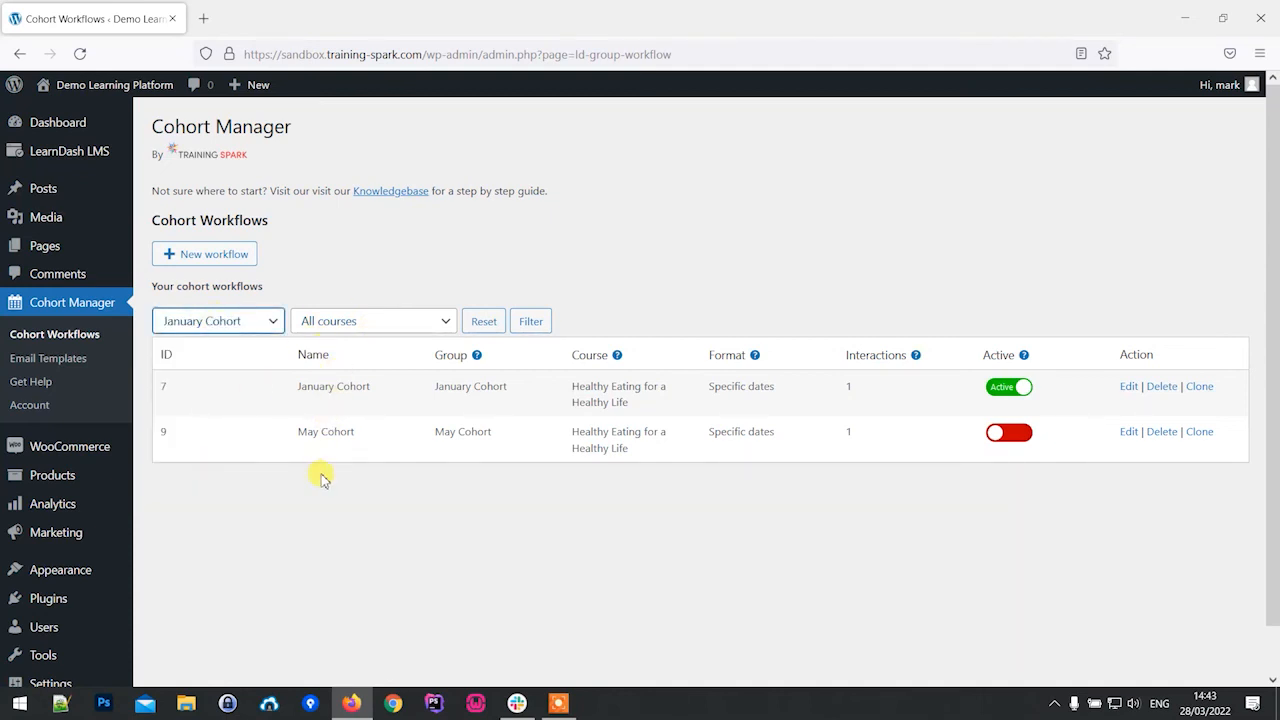
left_click(531, 322)
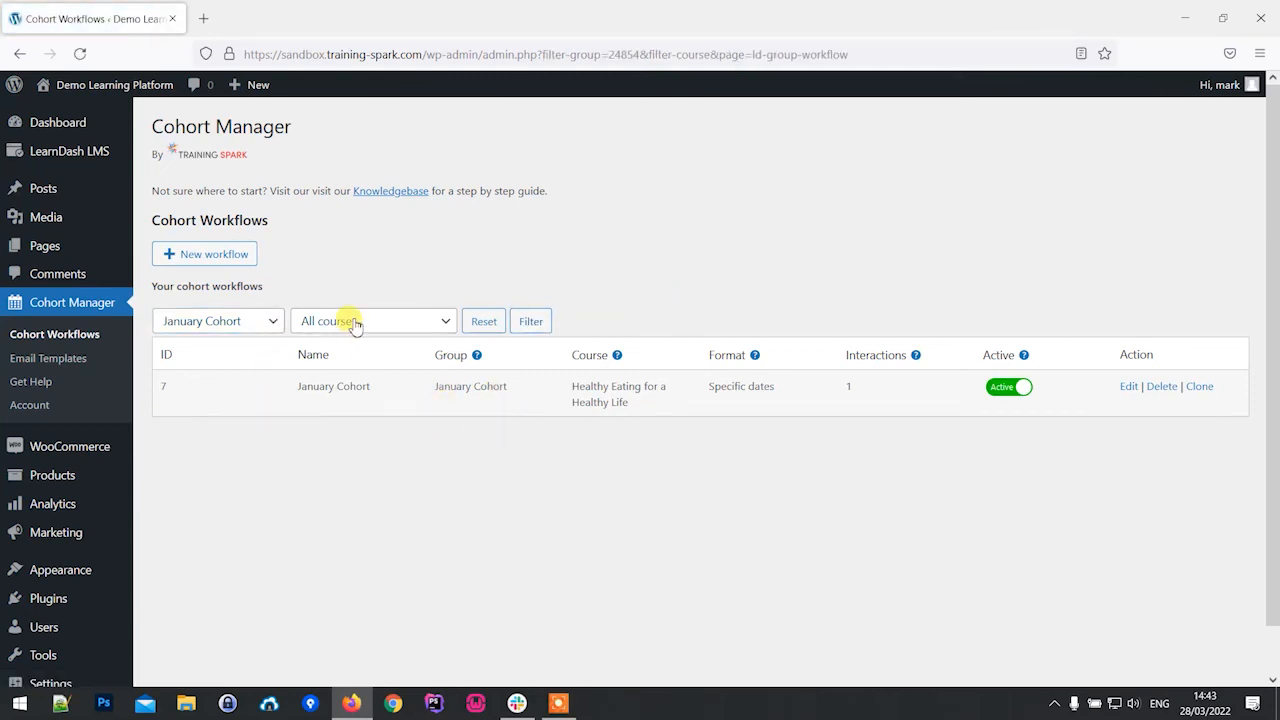
left_click(486, 322)
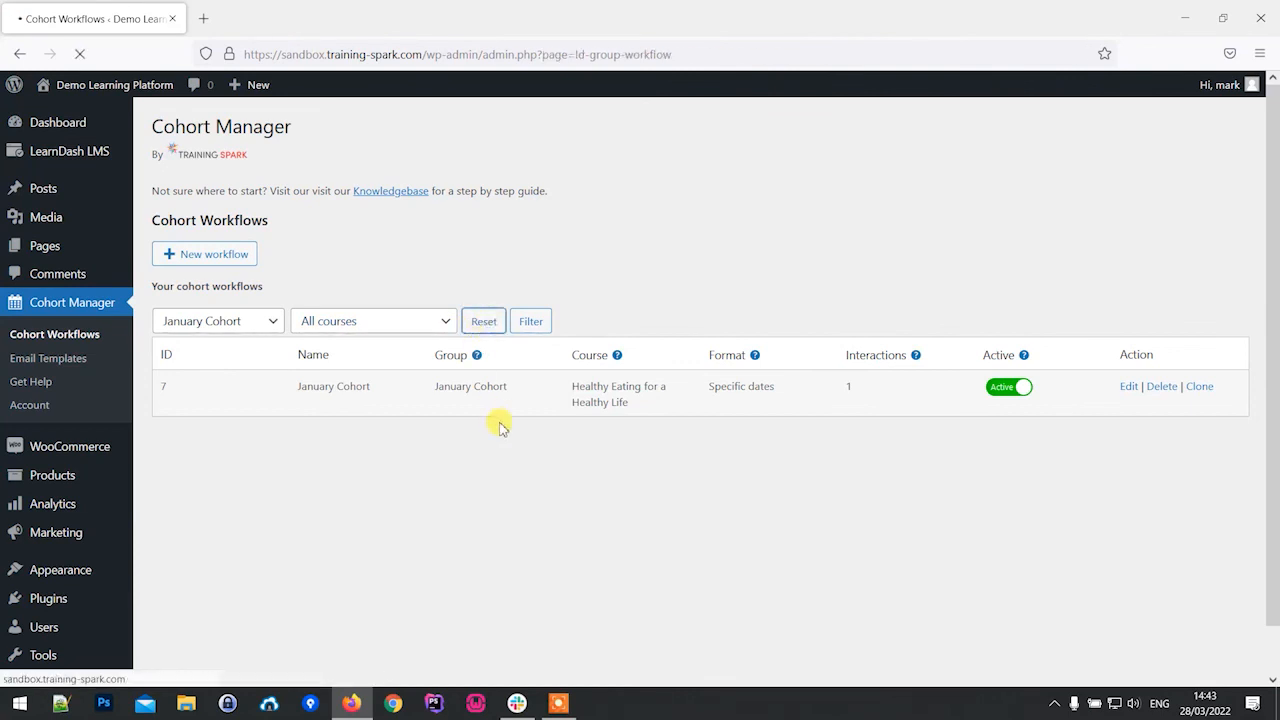